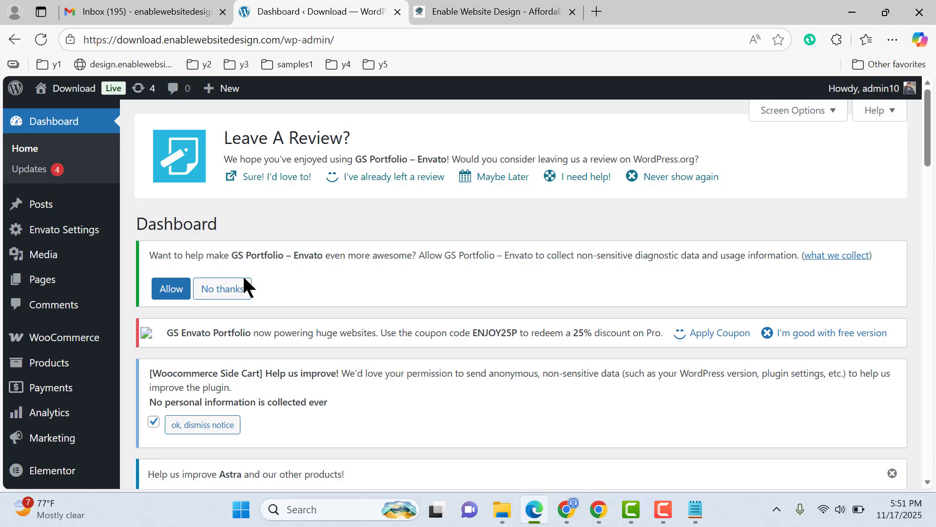
# - Search the WordPress plugin directory for "printful" from the Add Plugins page
pyautogui.scroll(-1, 931, 163)
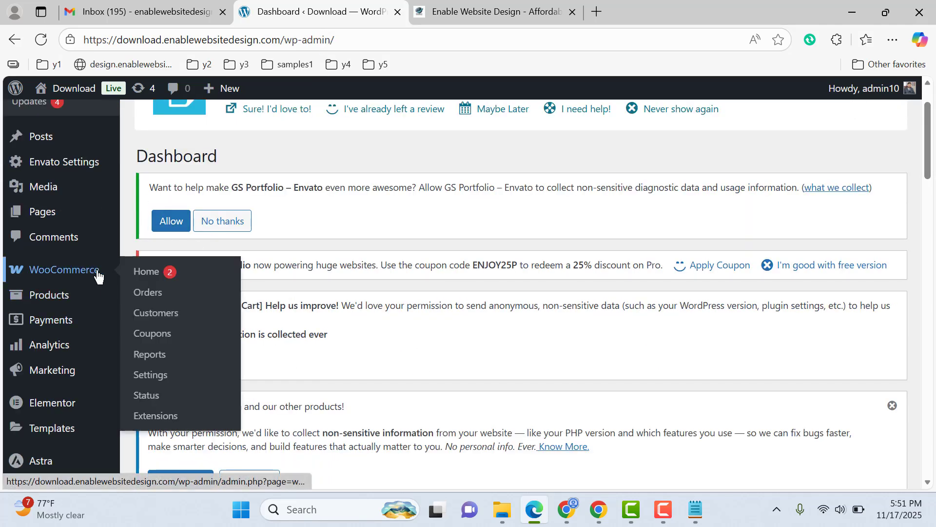
pyautogui.scroll(-5, 619, 331)
pyautogui.moveTo(92, 249)
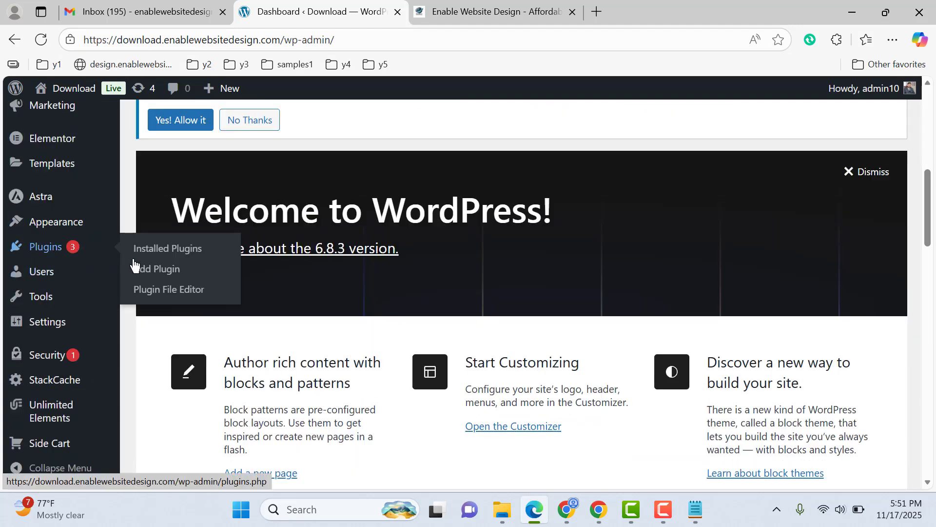
pyautogui.click(163, 269)
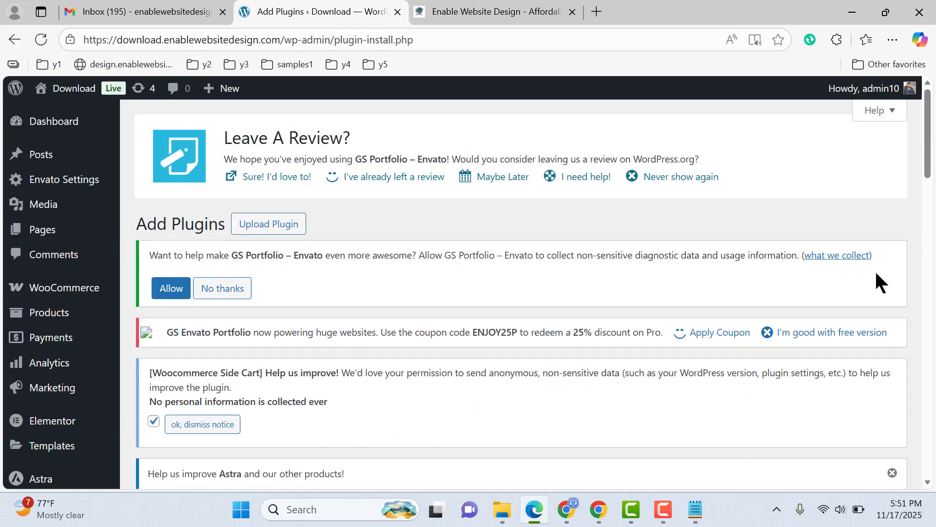
pyautogui.scroll(-6, 878, 273)
pyautogui.click(333, 270)
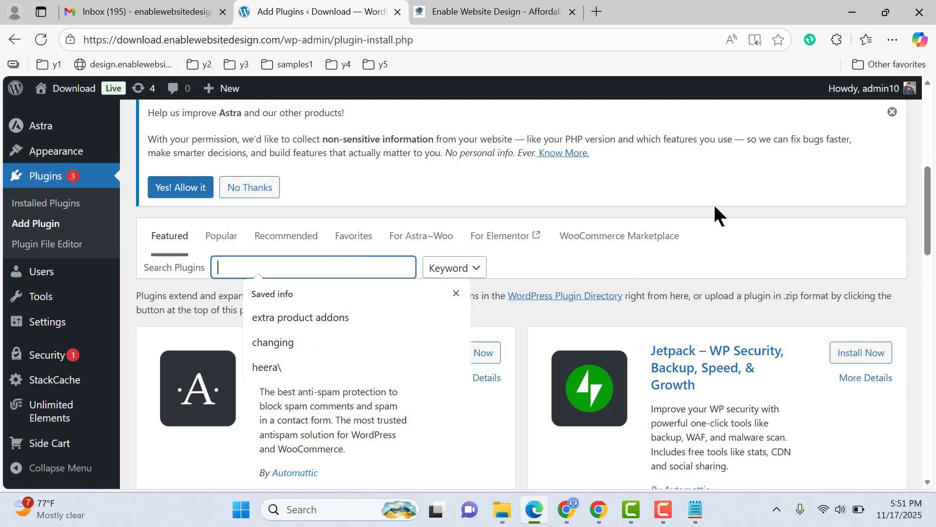
pyautogui.write('printful')
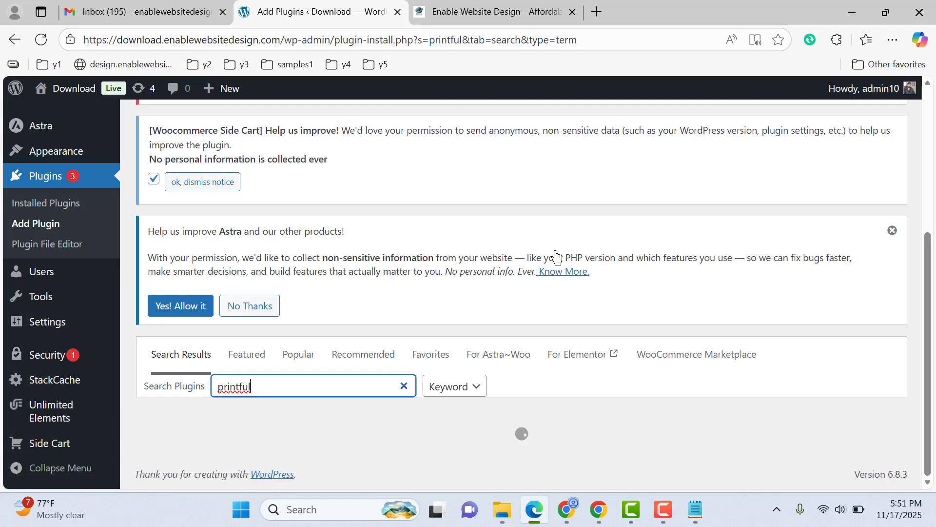
# - Install and activate the Printful Integration for WooCommerce plugin
pyautogui.scroll(-2, 903, 188)
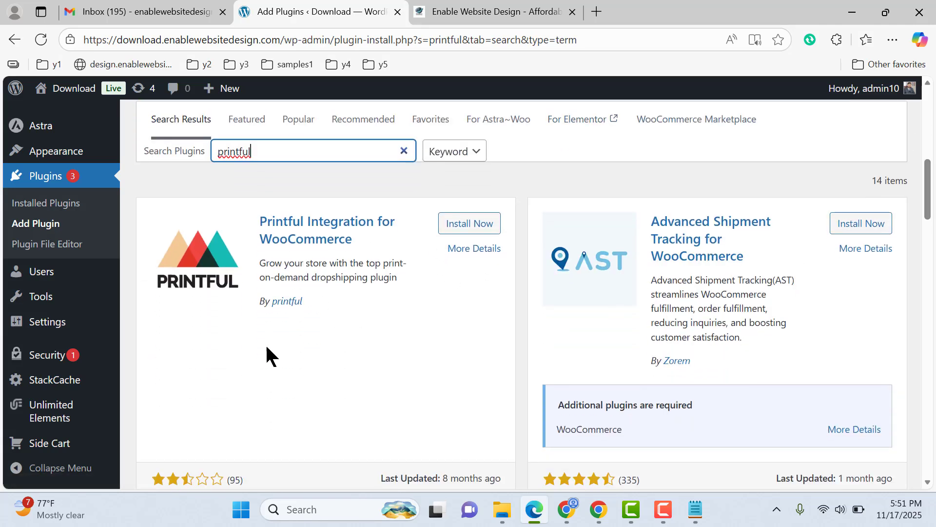
pyautogui.click(464, 229)
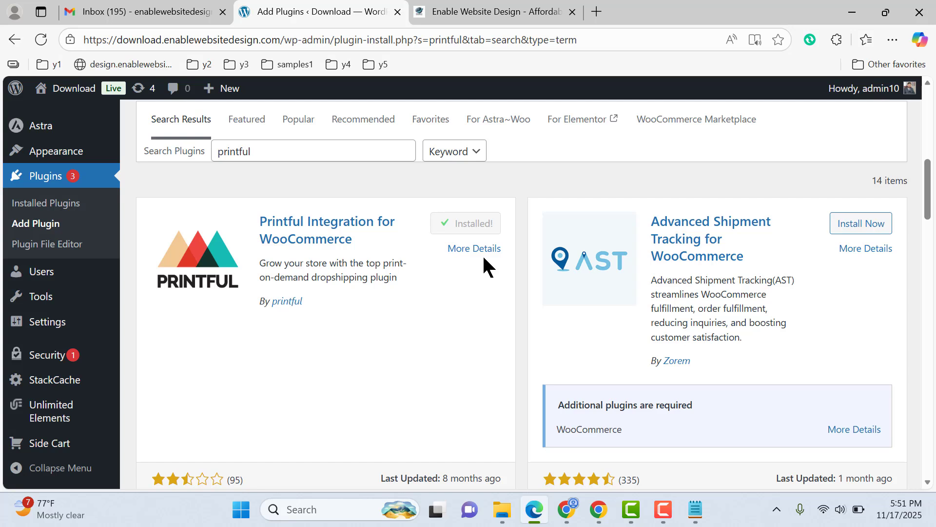
pyautogui.click(477, 228)
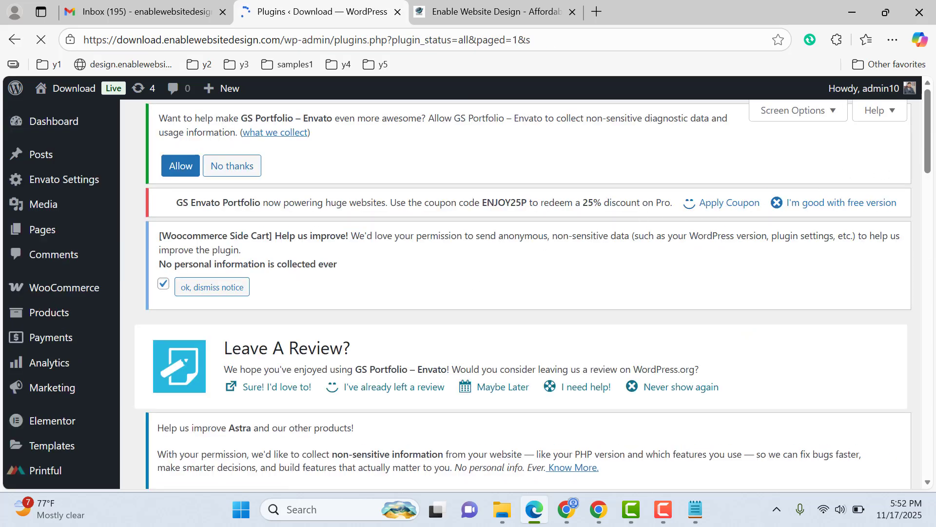
# - Start connecting the store from the Printful plugin's Connect page and place the resulting browser tab right after the Gmail one
pyautogui.moveTo(928, 132); pyautogui.dragTo(922, 327)
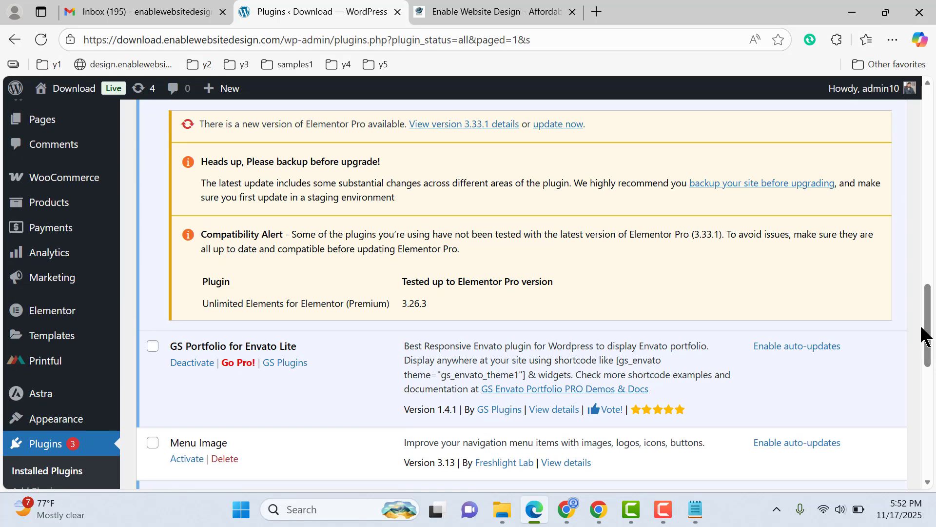
pyautogui.click(45, 365)
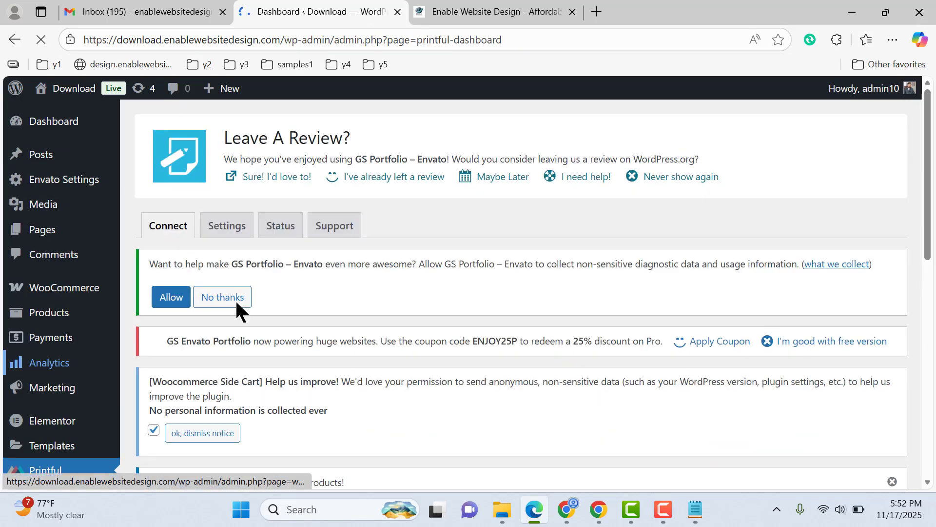
pyautogui.moveTo(927, 186); pyautogui.dragTo(927, 234)
pyautogui.scroll(-8, 727, 456)
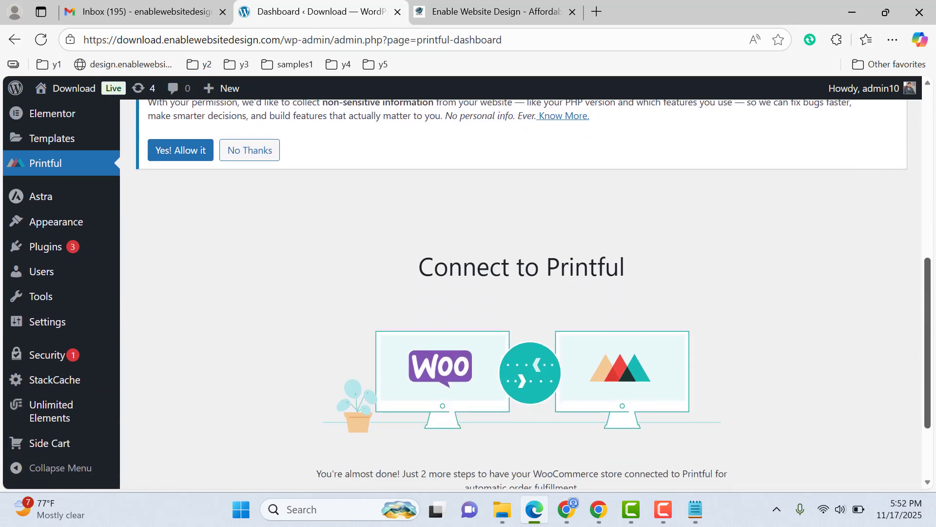
pyautogui.click(522, 428)
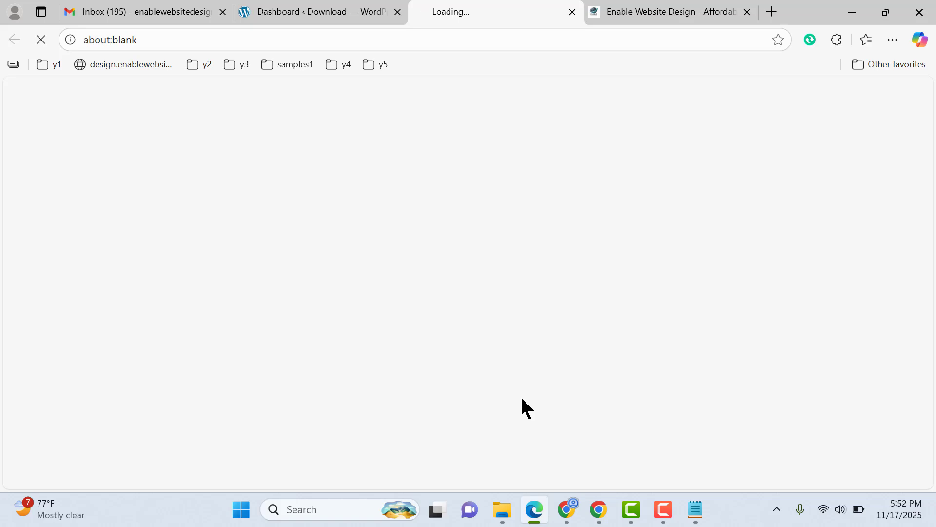
pyautogui.moveTo(480, 5); pyautogui.dragTo(330, 16)
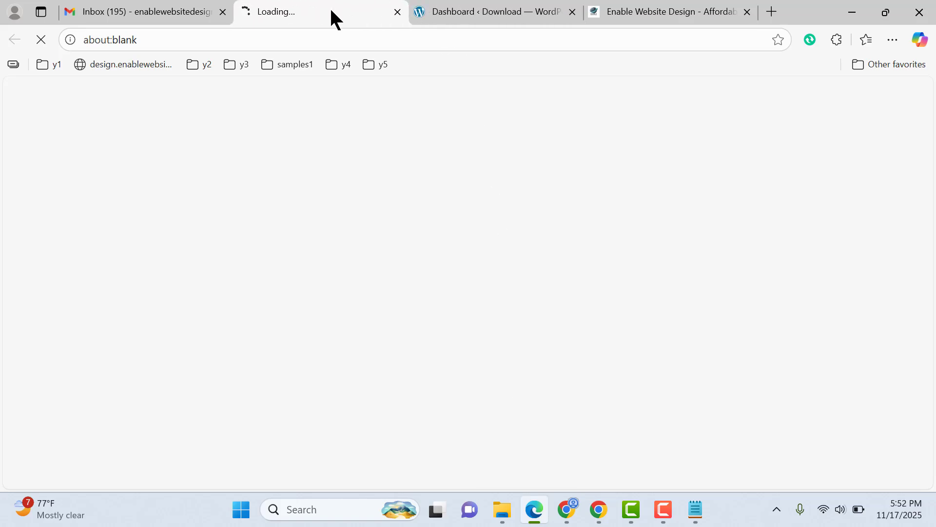
# - Check in Gmail which Google account is currently signed in
pyautogui.click(174, 4)
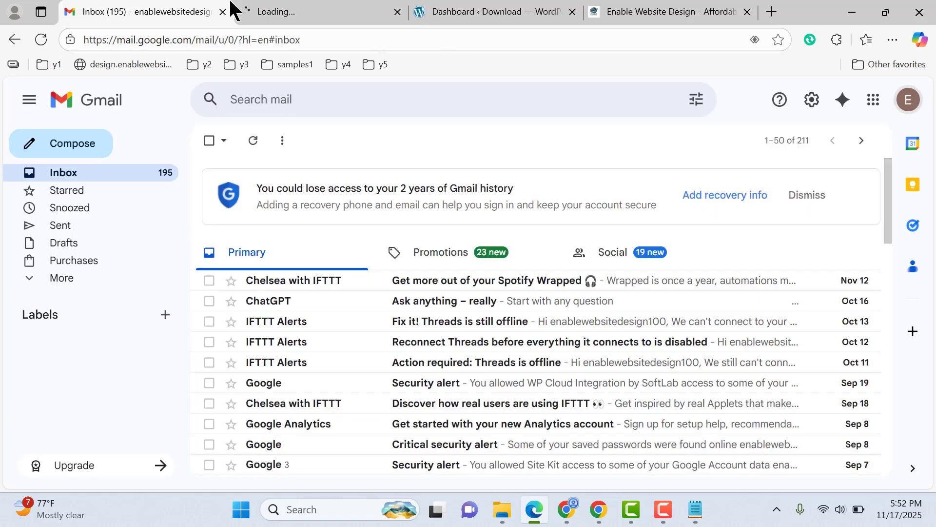
pyautogui.click(910, 103)
pyautogui.tripleClick(824, 144)
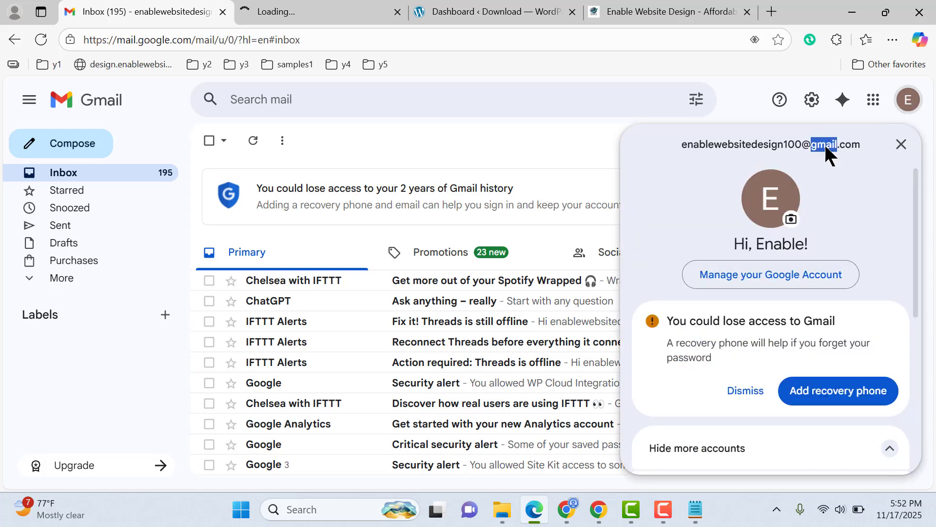
pyautogui.rightClick(800, 146)
pyautogui.click(762, 153)
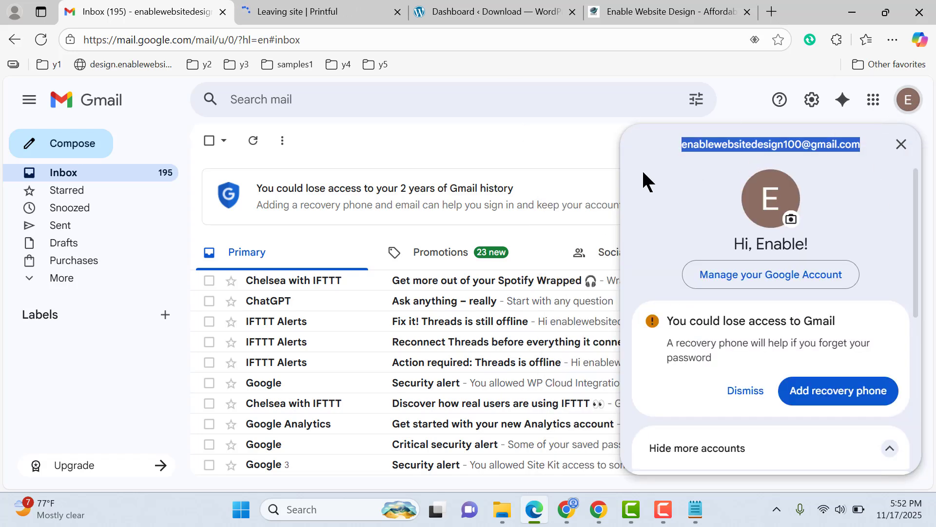
# - Follow Printful's redirect link to the store and approve its read/write access to WooCommerce
pyautogui.click(281, 11)
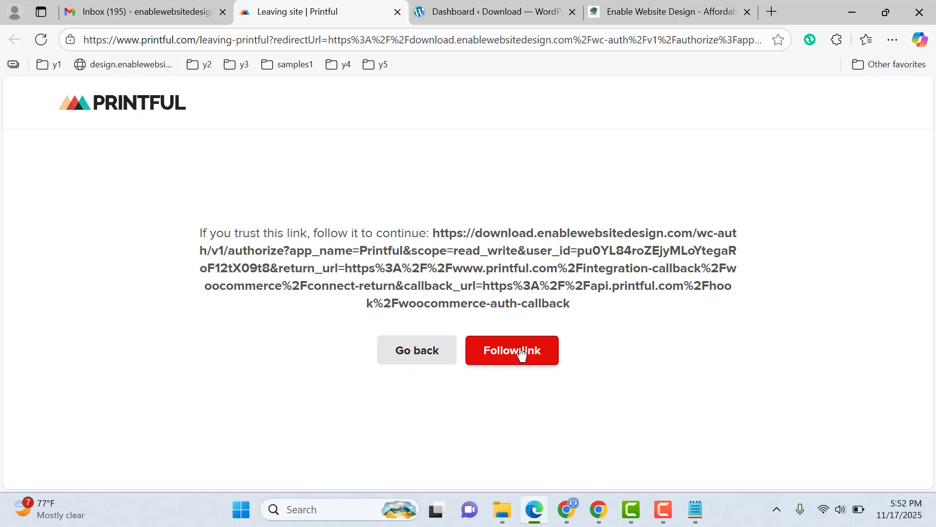
pyautogui.click(524, 356)
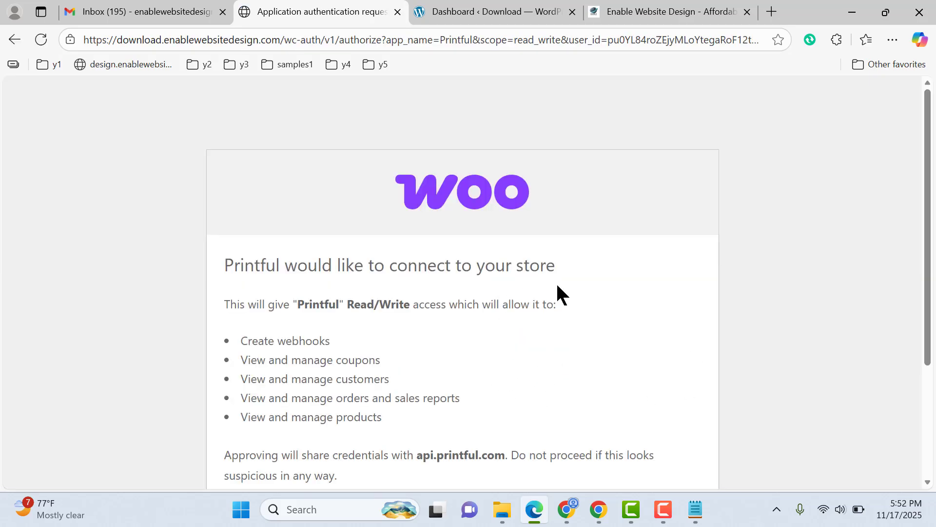
pyautogui.scroll(-3, 631, 388)
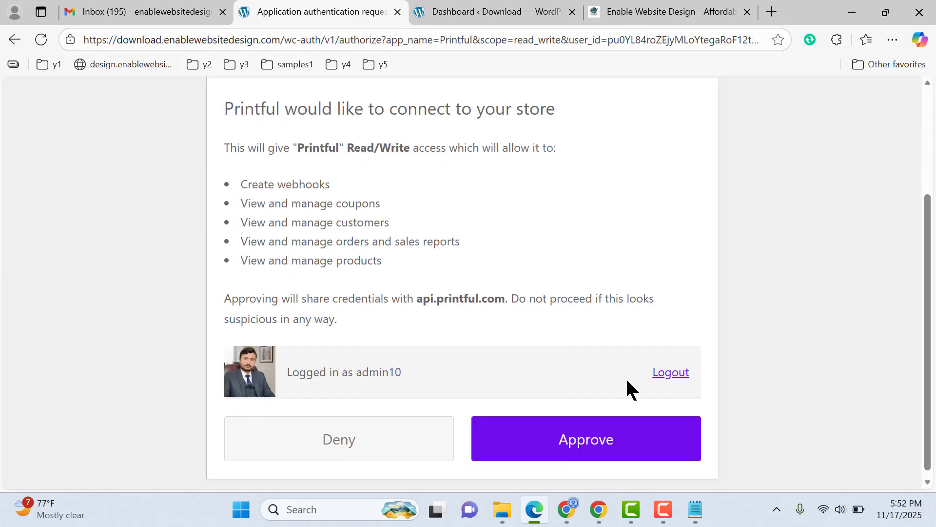
pyautogui.click(589, 445)
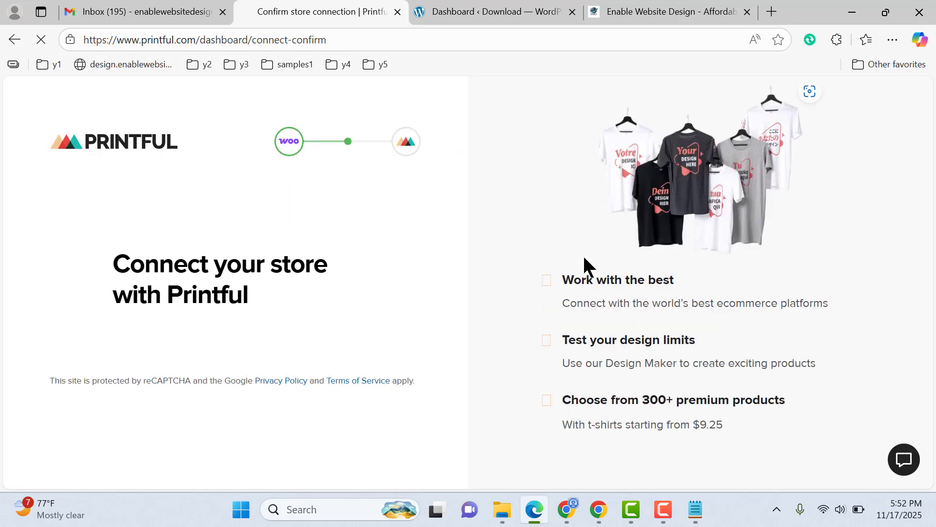
# - Sign up to Printful with Google, choosing the Enable Website Design account and allowing access to its profile information
pyautogui.scroll(-3, 508, 247)
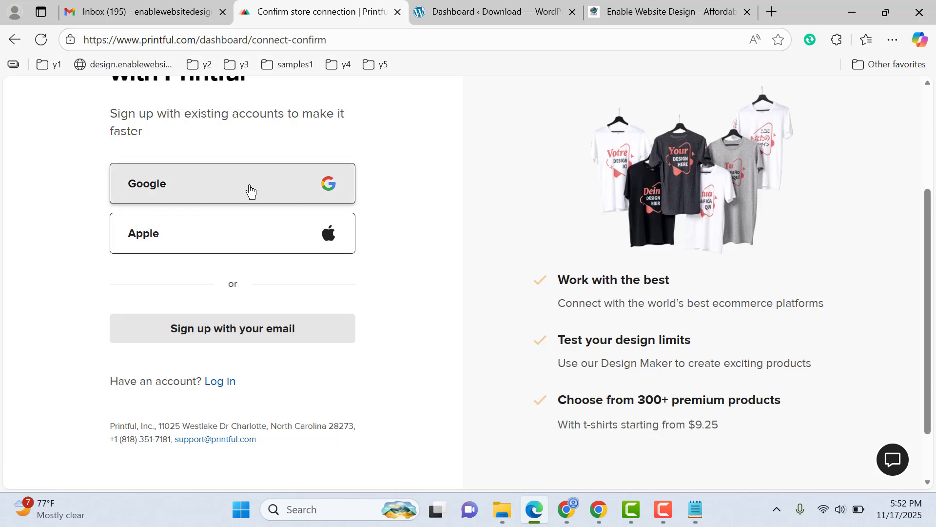
pyautogui.click(228, 188)
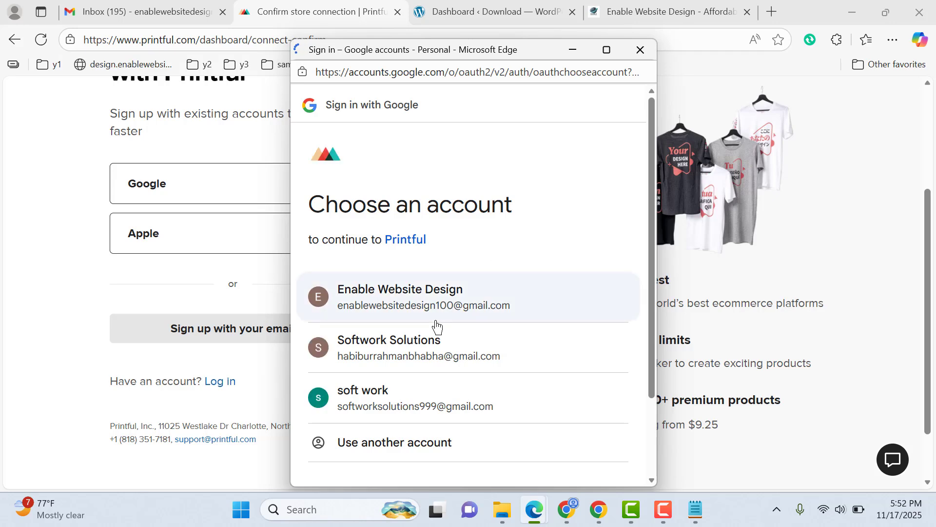
pyautogui.click(445, 304)
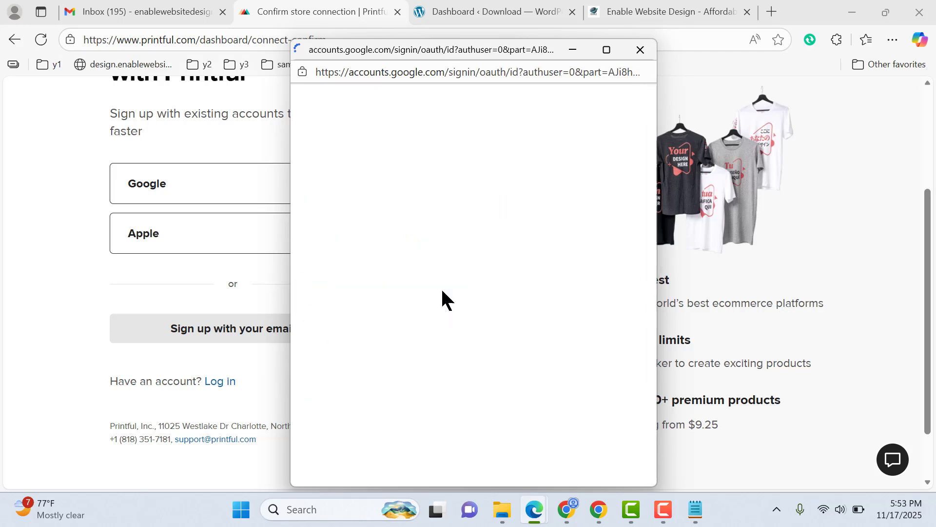
pyautogui.scroll(-3, 548, 280)
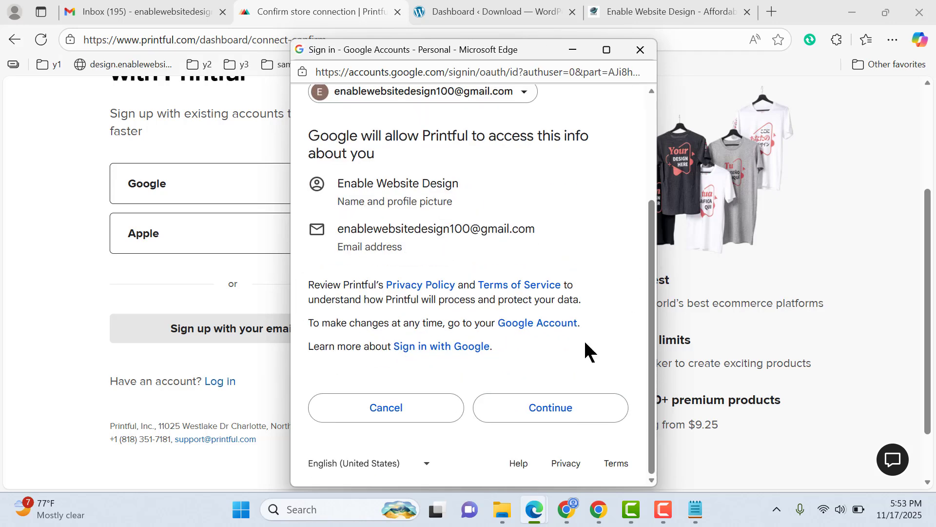
pyautogui.click(536, 408)
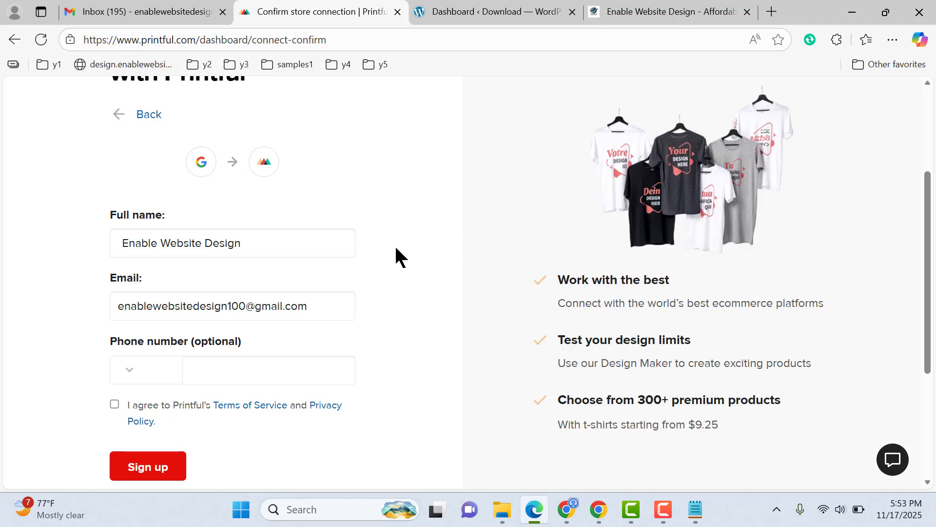
# - Agree to Printful's Terms of Service and Privacy Policy and submit the sign-up form without a phone number
pyautogui.scroll(-2, 207, 277)
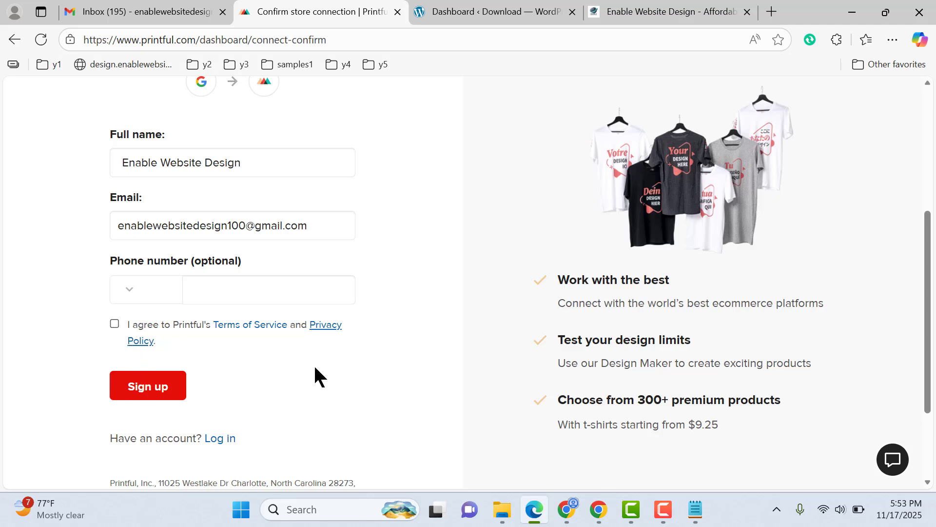
pyautogui.click(114, 323)
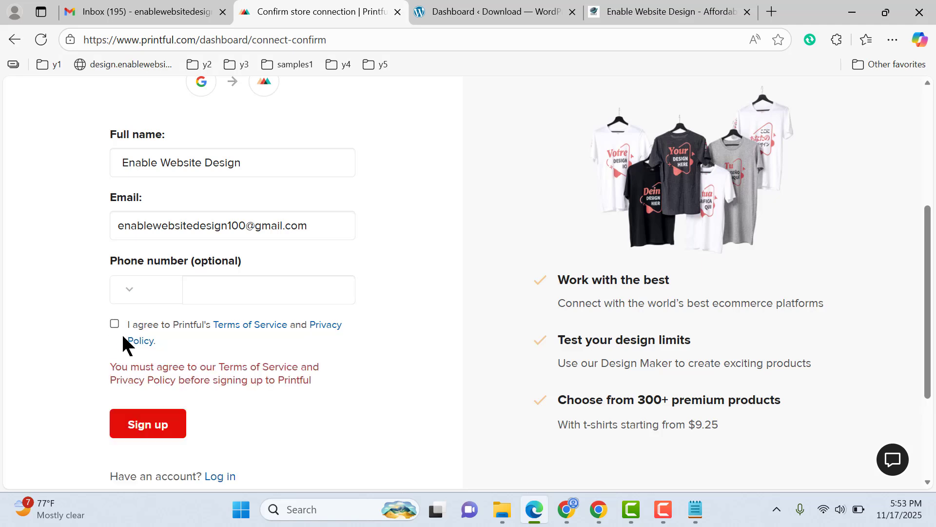
pyautogui.click(114, 323)
pyautogui.click(136, 385)
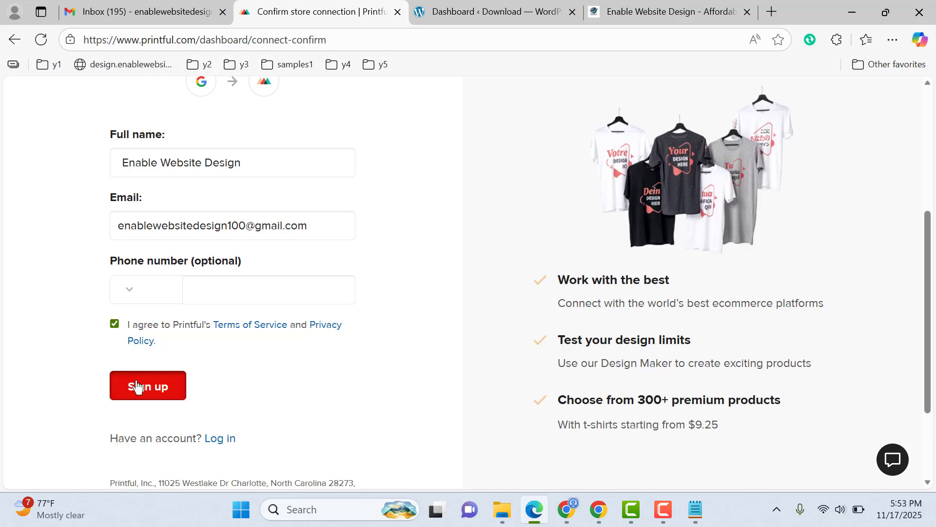
pyautogui.click(174, 386)
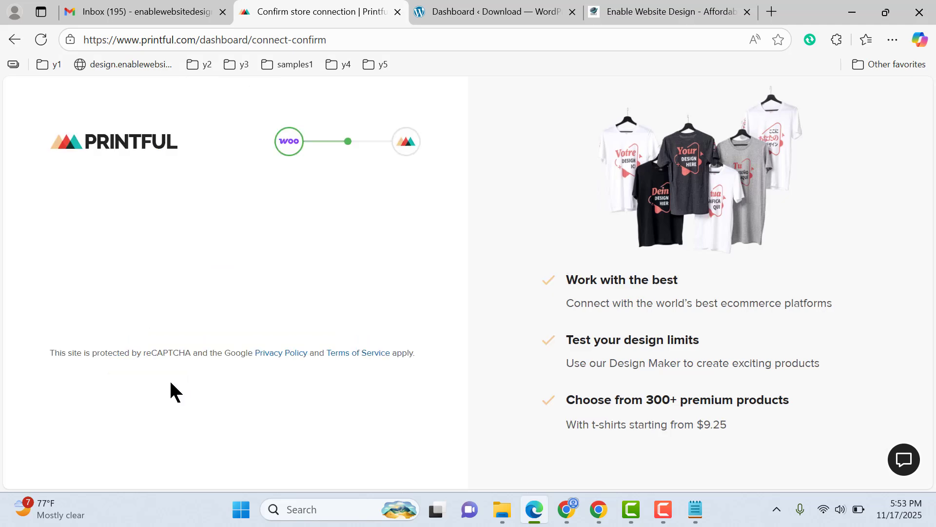
# - Answer Printful's onboarding questions with Other as the profile, 0 monthly orders and Clothing as the product type
pyautogui.moveTo(928, 198); pyautogui.dragTo(926, 251)
pyautogui.scroll(-3, 630, 370)
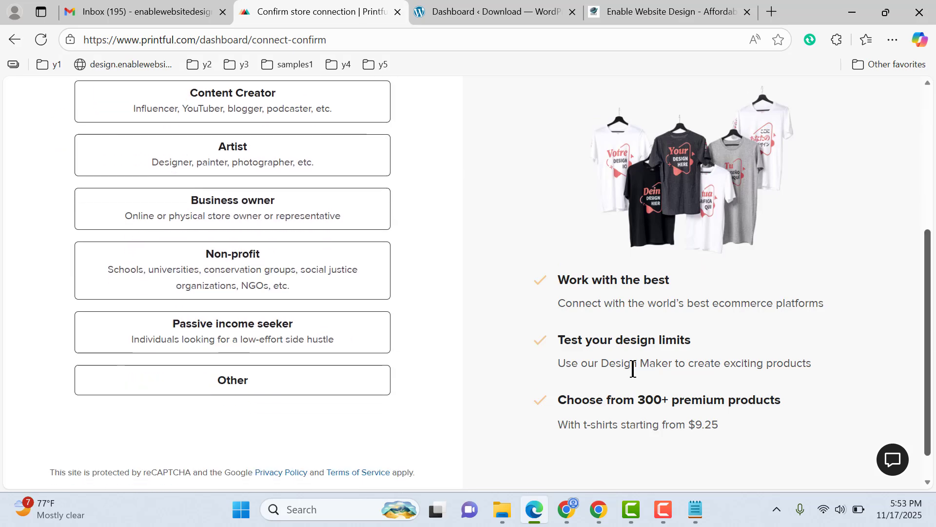
pyautogui.click(291, 388)
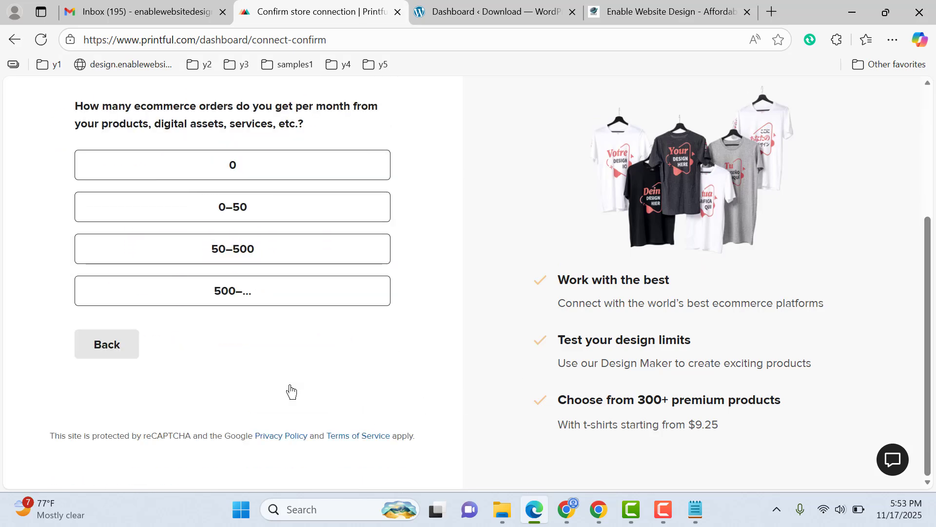
pyautogui.click(203, 174)
pyautogui.scroll(-2, 403, 370)
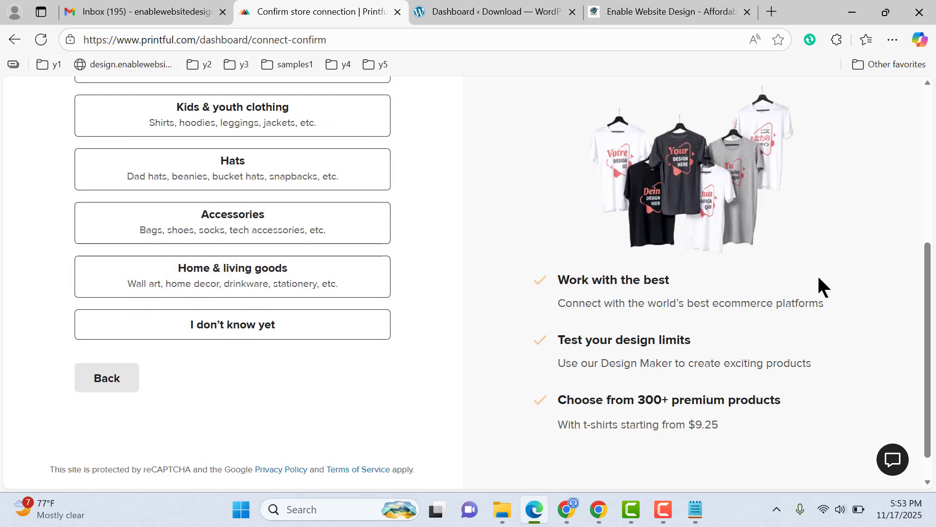
pyautogui.scroll(2, 930, 259)
pyautogui.click(376, 152)
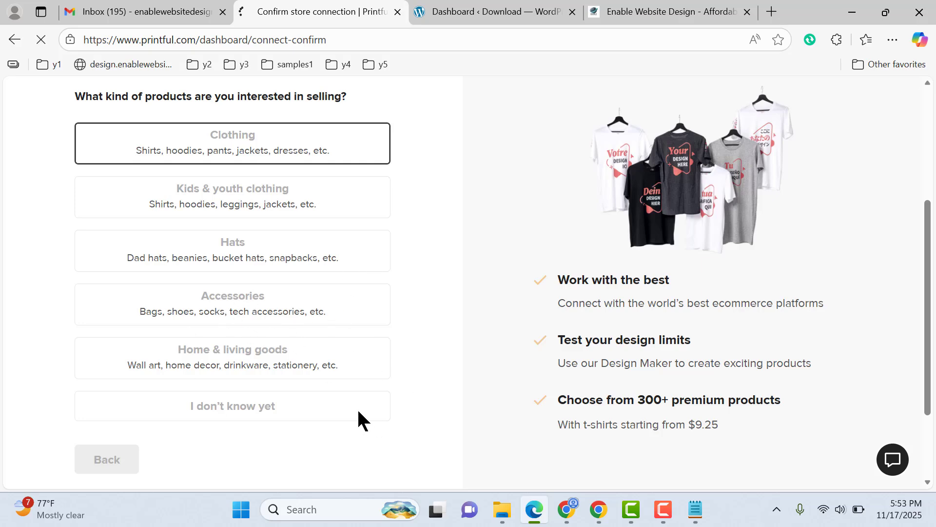
pyautogui.click(120, 10)
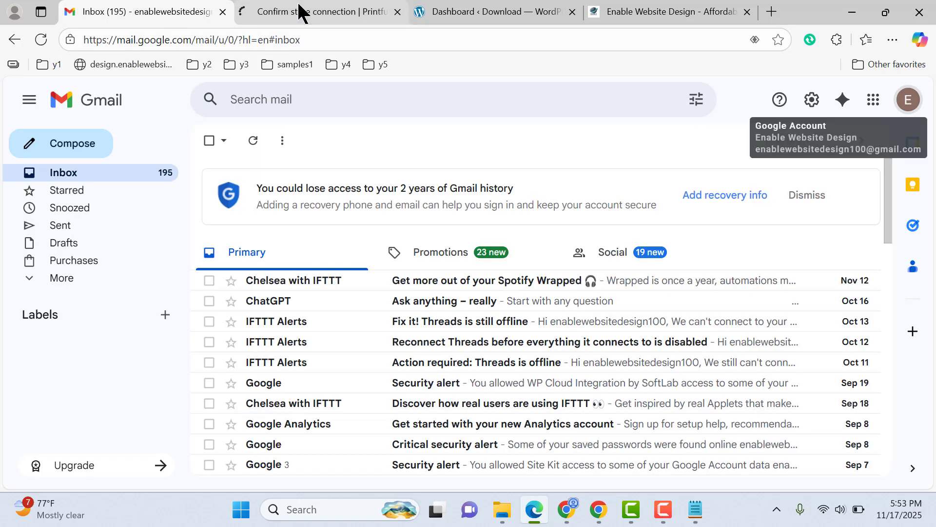
pyautogui.click(305, 12)
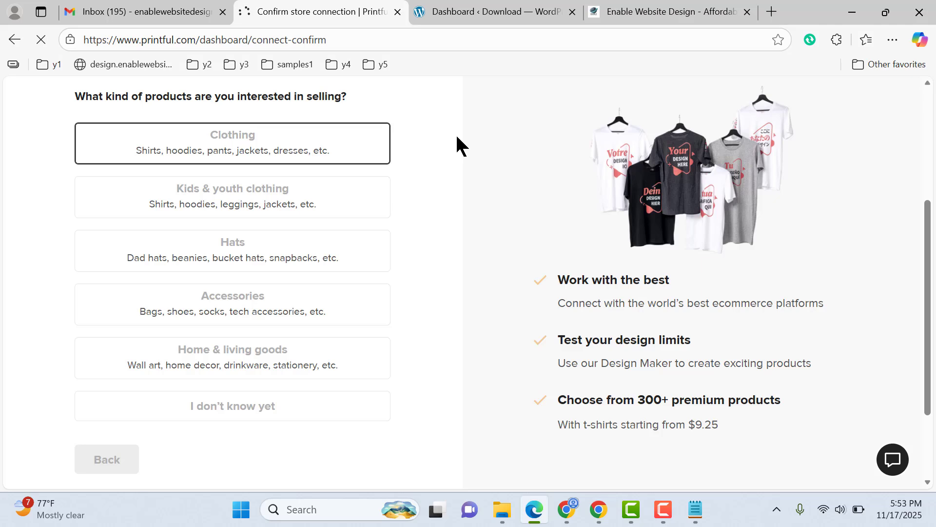
pyautogui.scroll(5, 468, 228)
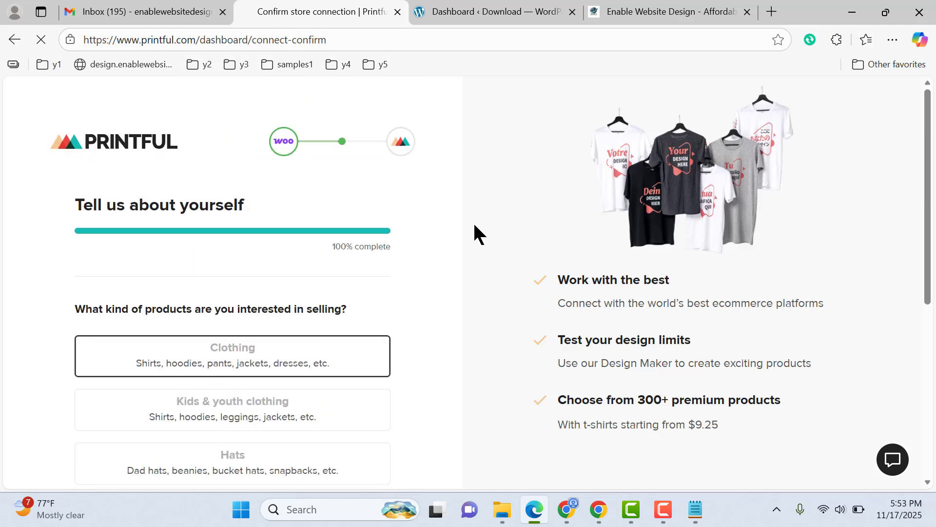
pyautogui.scroll(-5, 470, 214)
pyautogui.scroll(5, 470, 214)
# - Search the web in a new browser tab for "printful tshirt logo" and show the image results
pyautogui.click(771, 12)
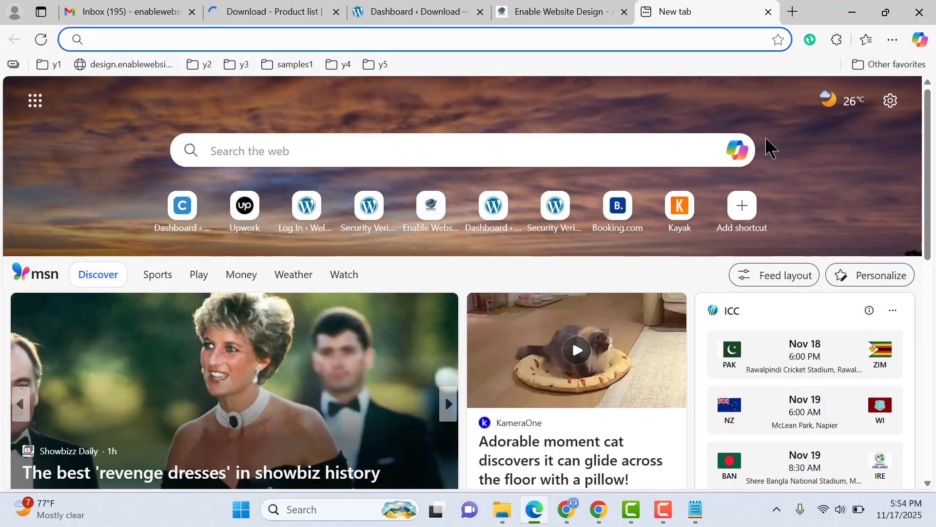
pyautogui.write('print')
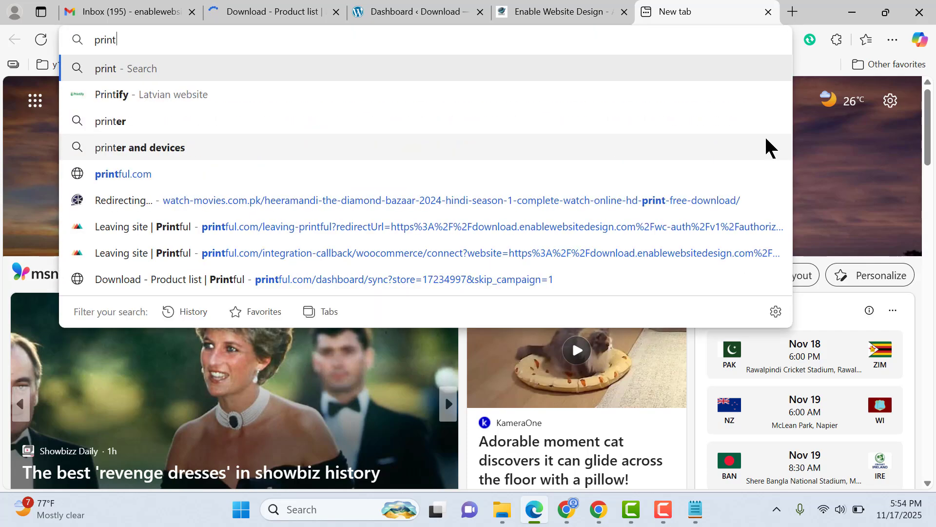
pyautogui.write('ful tsh')
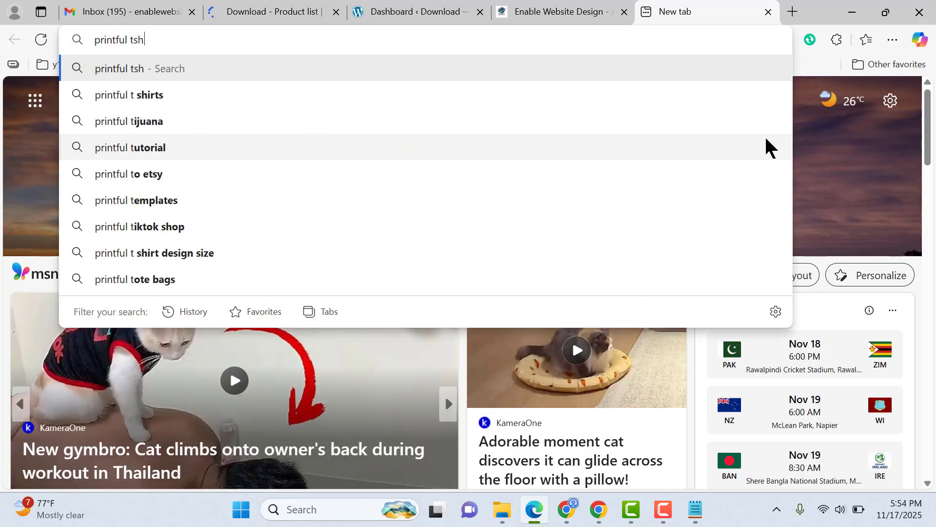
pyautogui.write('irt logo')
pyautogui.press('Return')
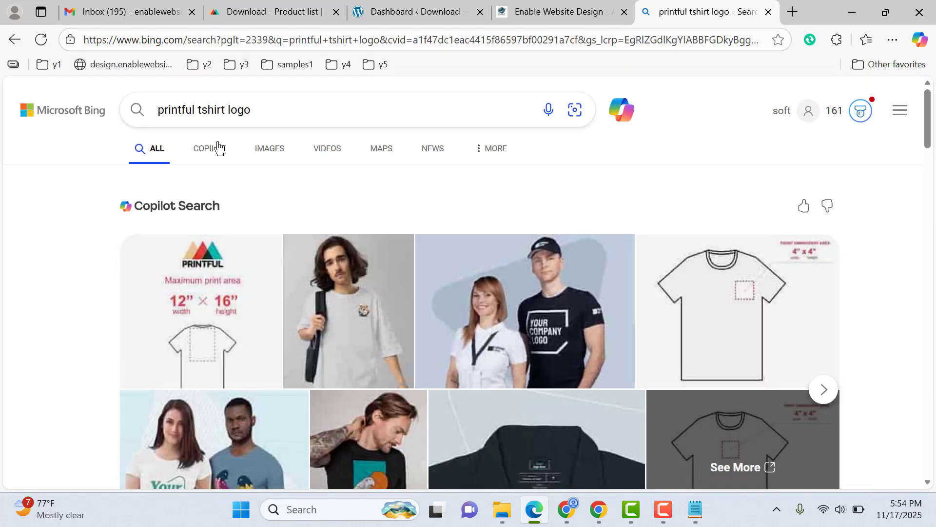
pyautogui.click(259, 155)
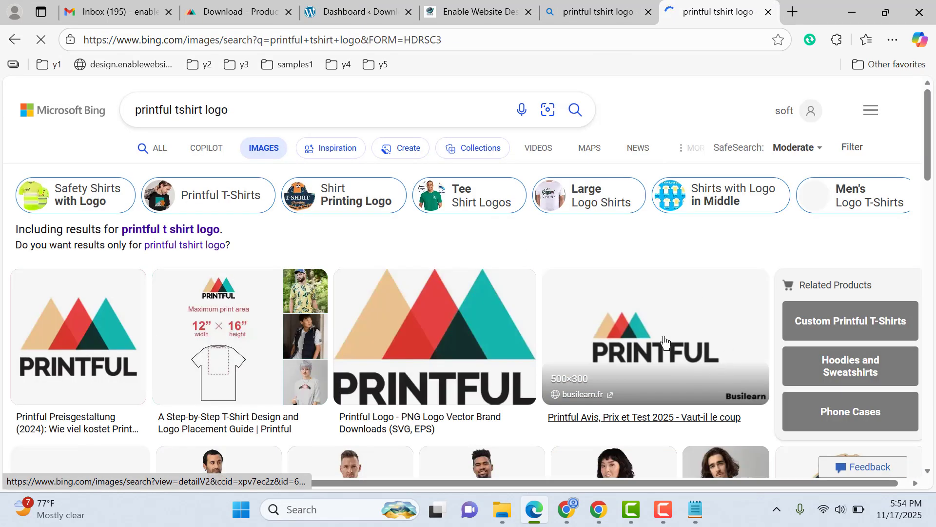
# - Save the Printful Inc. Logo image from the related searches to the Downloads folder and view the saved file
pyautogui.scroll(-7, 934, 241)
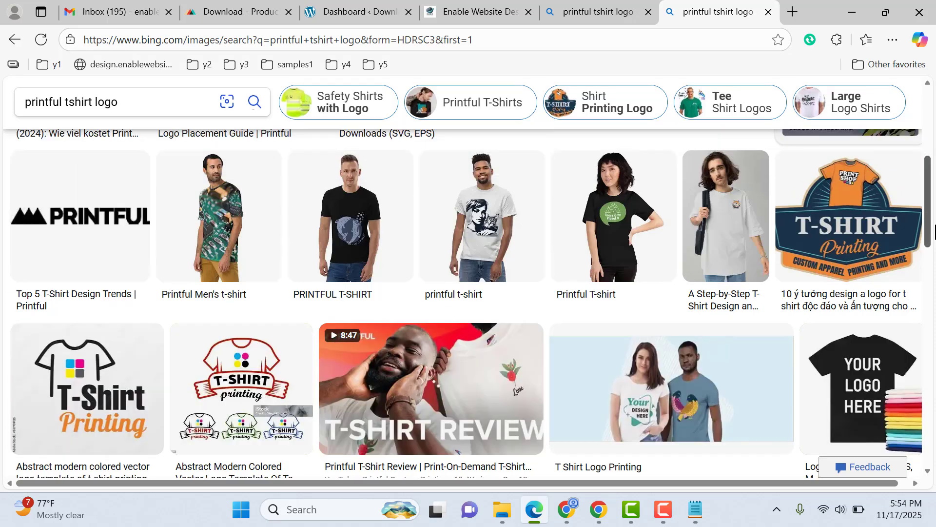
pyautogui.scroll(3, 934, 241)
pyautogui.scroll(-7, 934, 242)
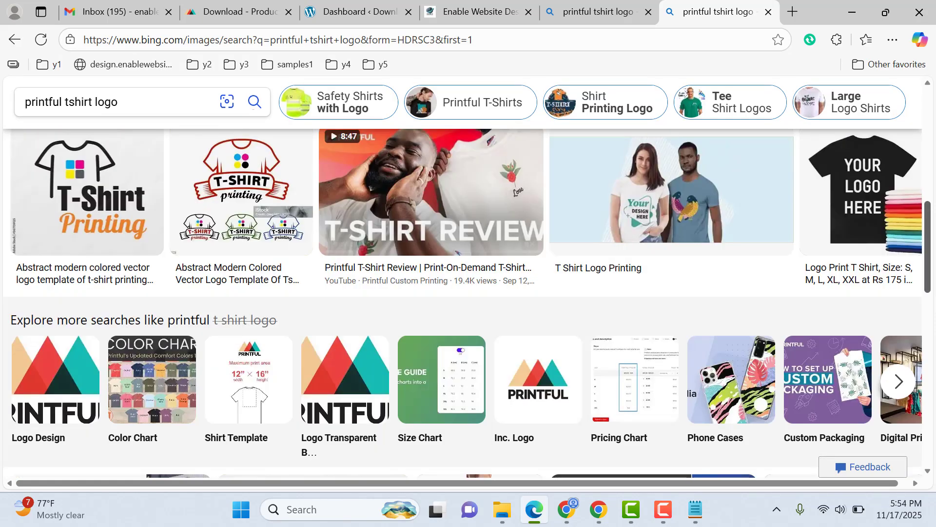
pyautogui.scroll(-2, 561, 254)
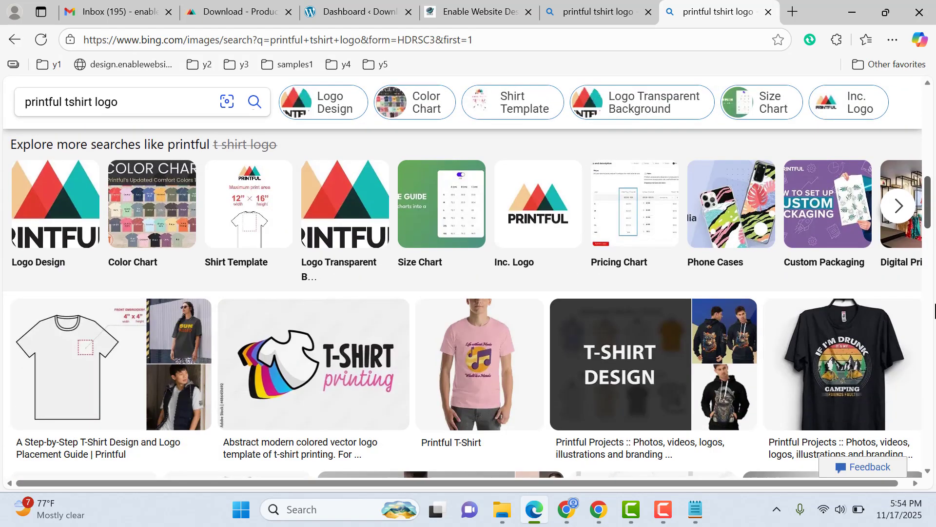
pyautogui.rightClick(551, 230)
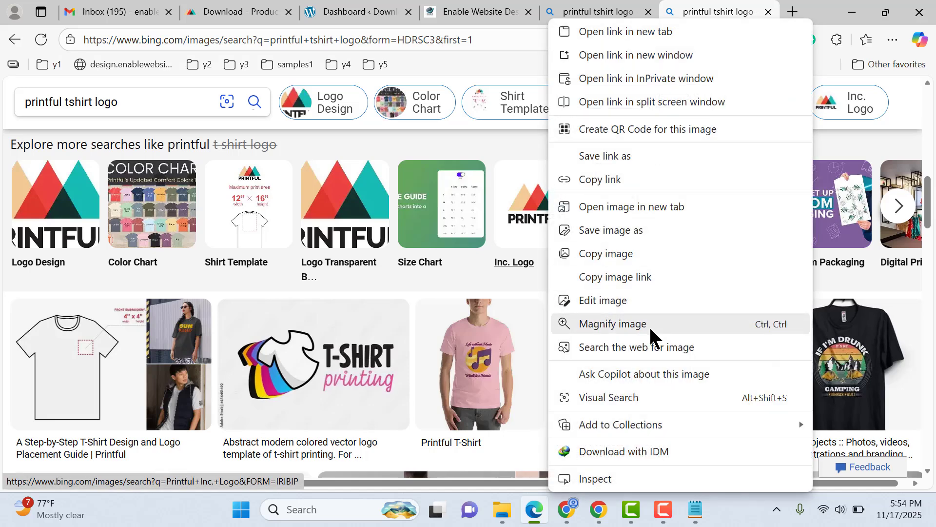
pyautogui.click(643, 230)
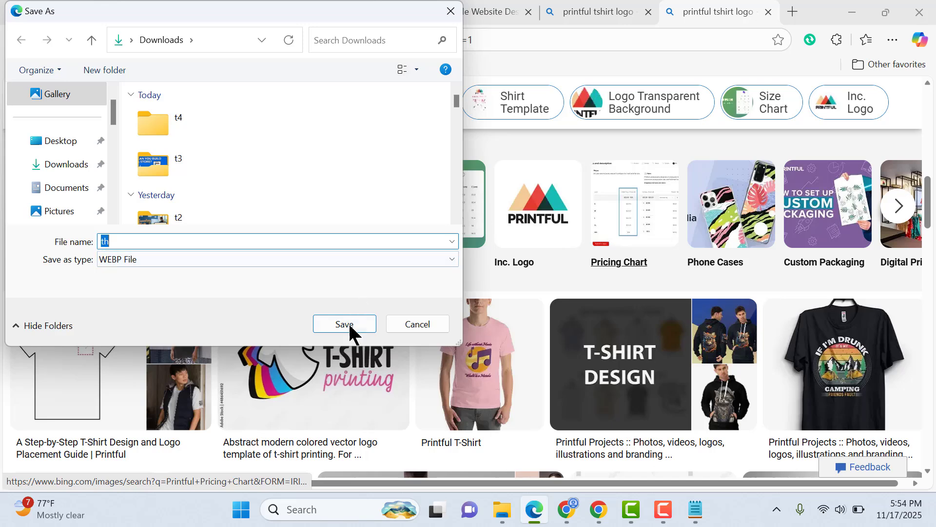
pyautogui.click(349, 323)
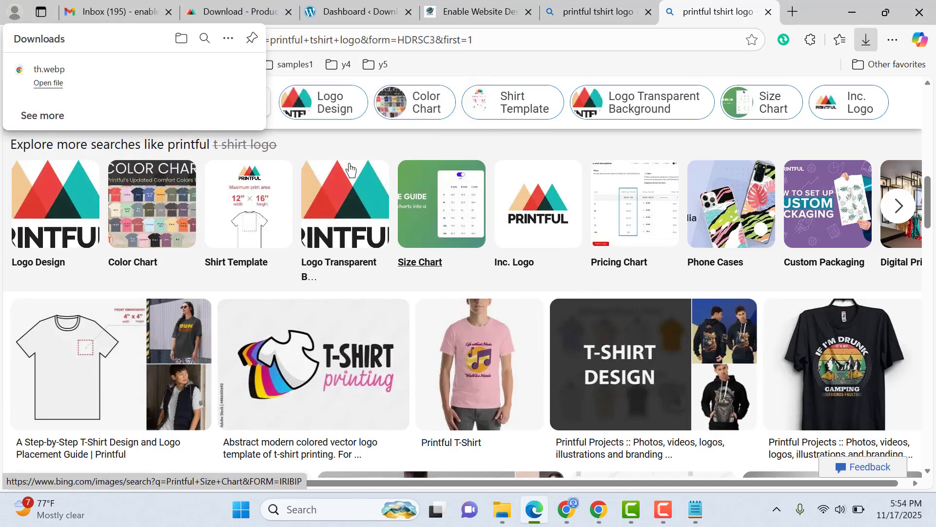
pyautogui.click(49, 83)
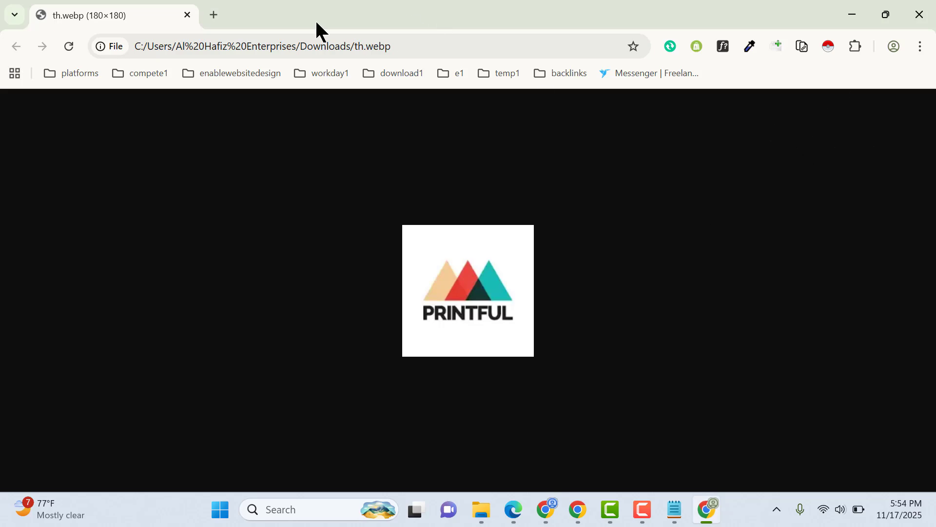
pyautogui.click(929, 4)
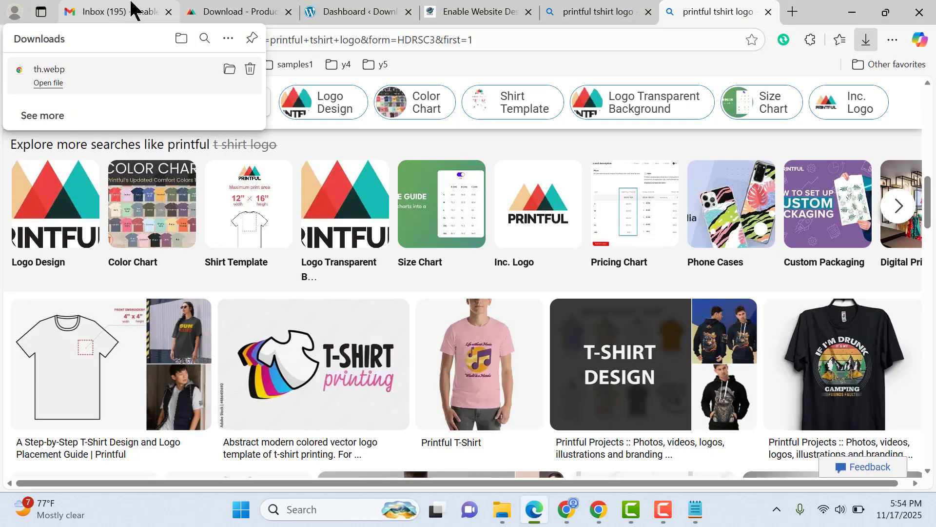
# - Return to Printful's My products page and check which stores its store selector offers
pyautogui.click(132, 9)
pyautogui.click(230, 10)
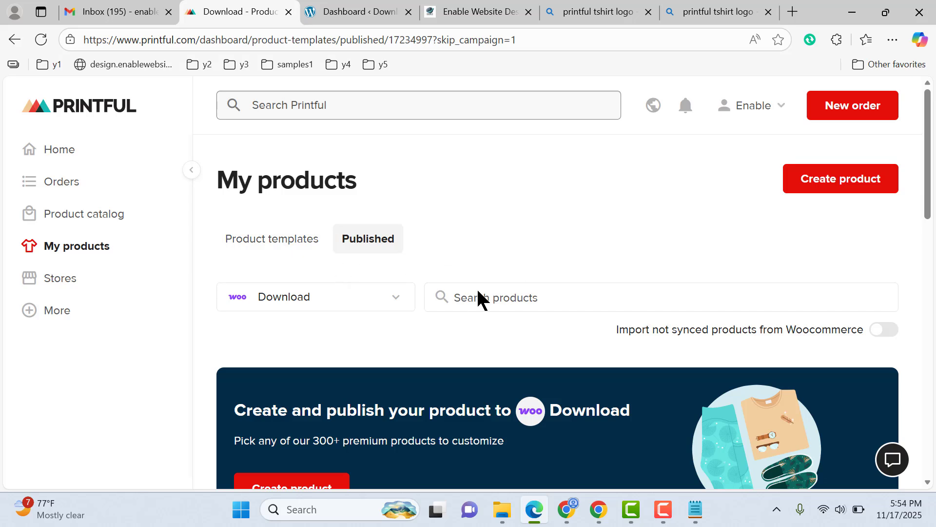
pyautogui.click(370, 300)
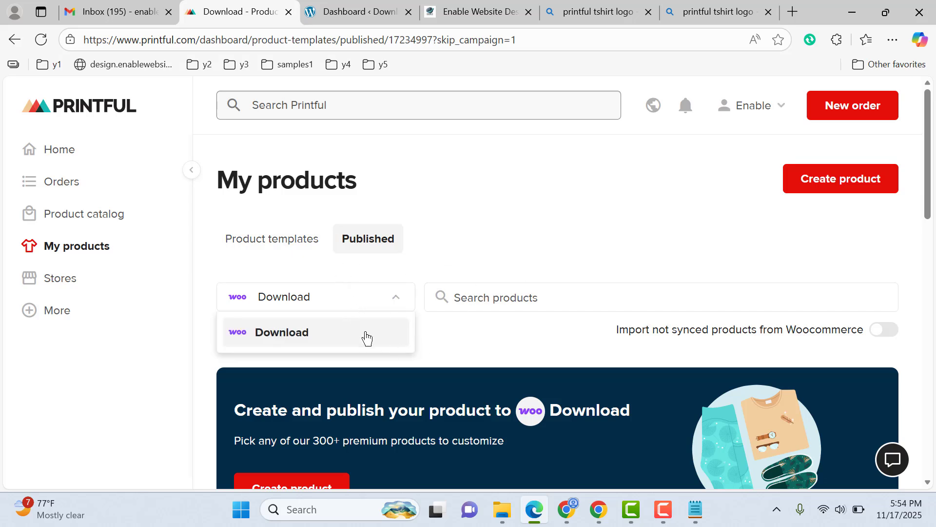
pyautogui.click(589, 248)
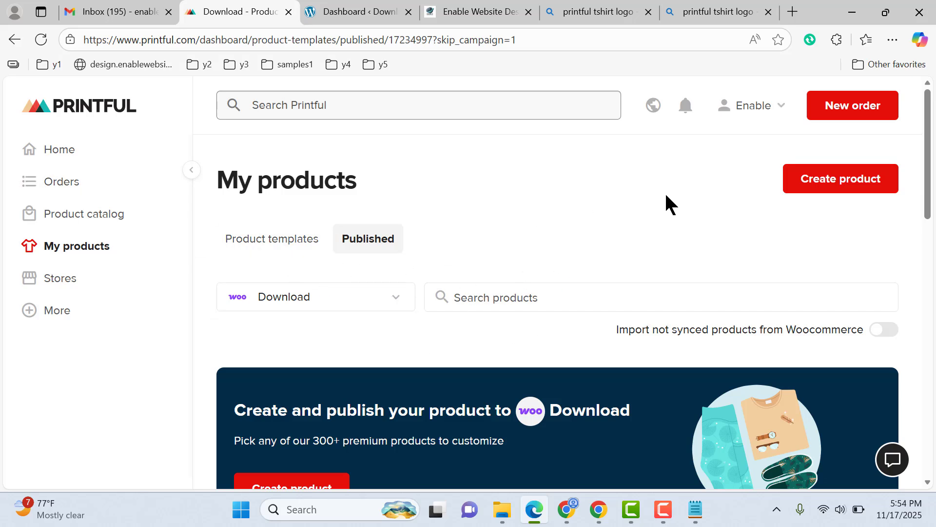
# - Open the Women's Micro Rib Raglan Baby Tee | Bella + Canvas 1201 from the suggested products and start designing it
pyautogui.scroll(-5, 669, 203)
pyautogui.scroll(1, 574, 305)
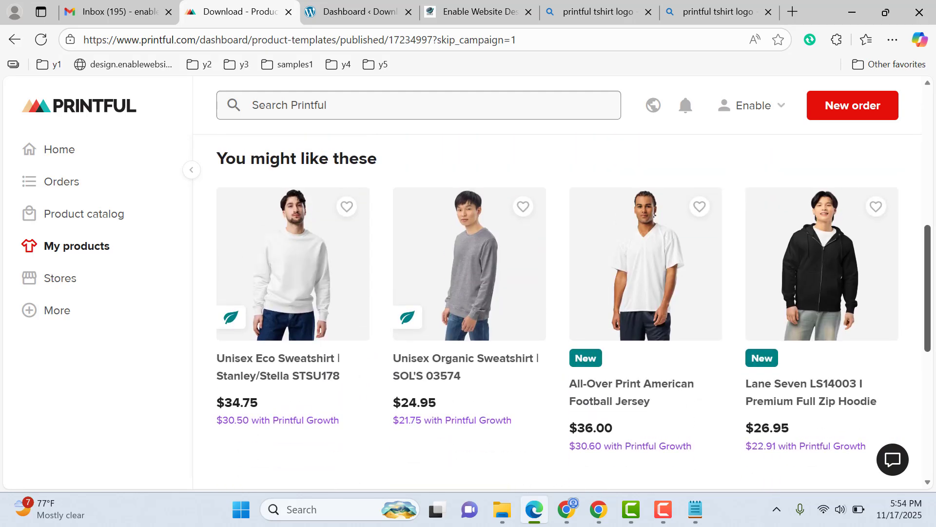
pyautogui.scroll(-2, 591, 429)
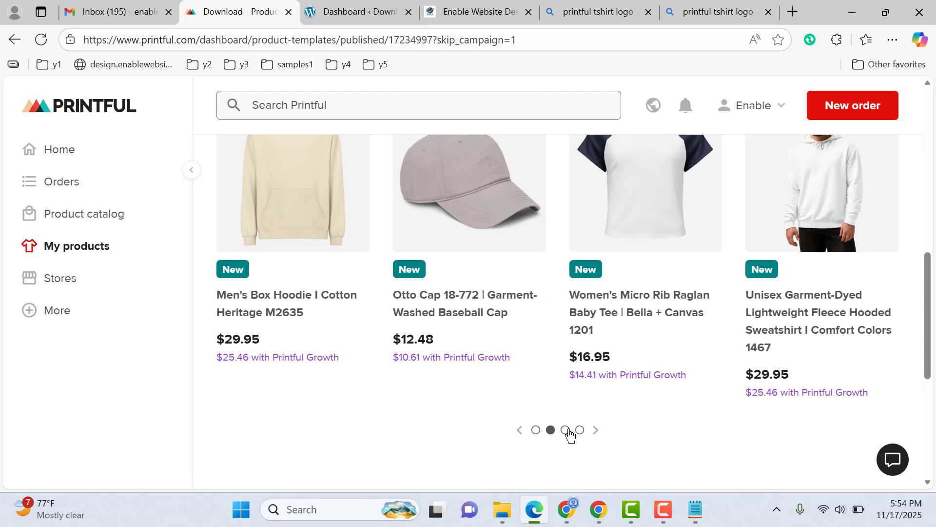
pyautogui.scroll(1, 606, 293)
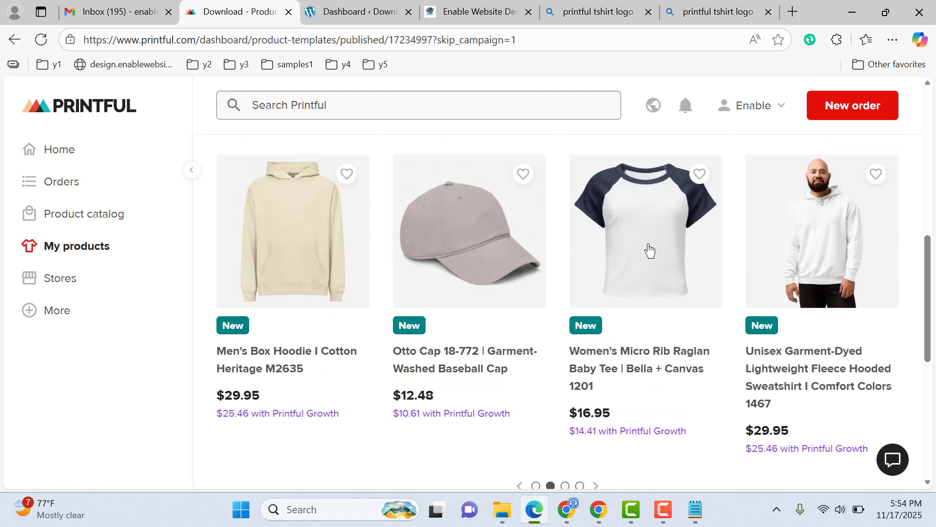
pyautogui.click(659, 249)
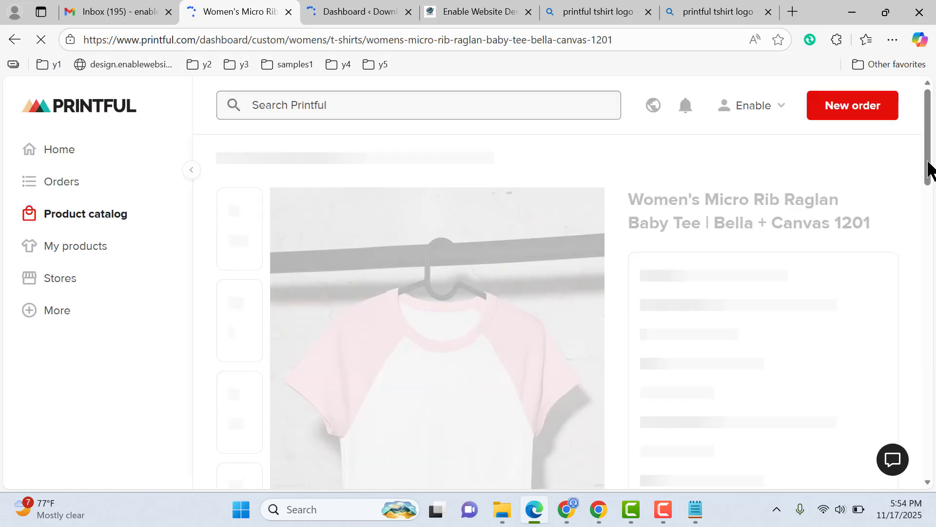
pyautogui.scroll(-4, 928, 167)
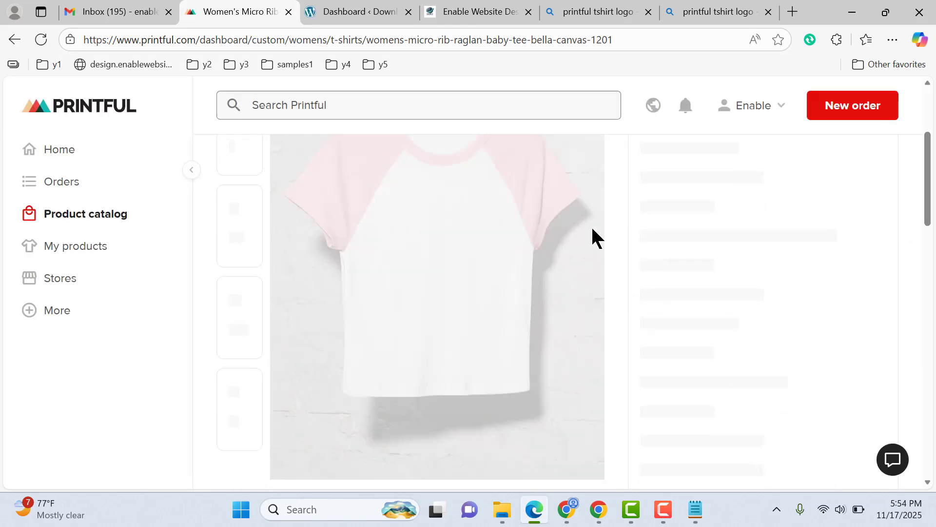
pyautogui.moveTo(935, 207); pyautogui.dragTo(935, 184)
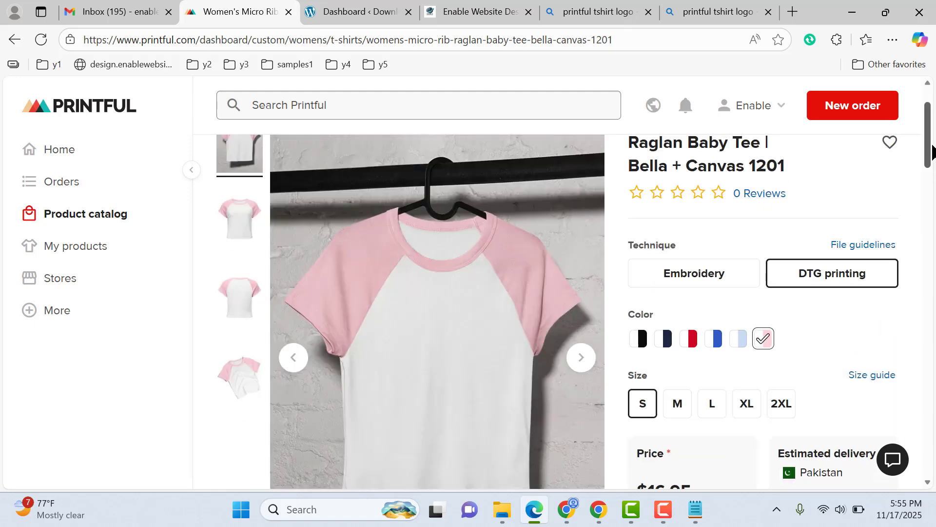
pyautogui.scroll(-4, 763, 342)
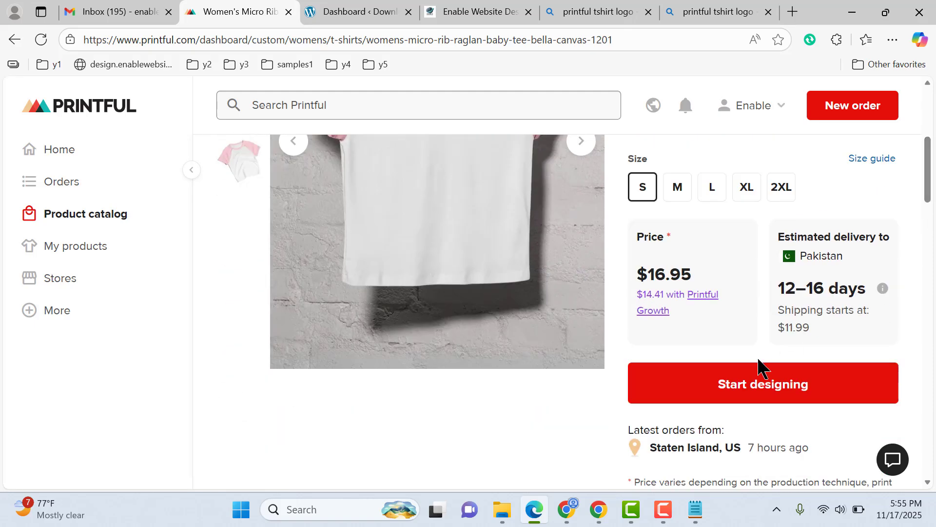
pyautogui.click(800, 384)
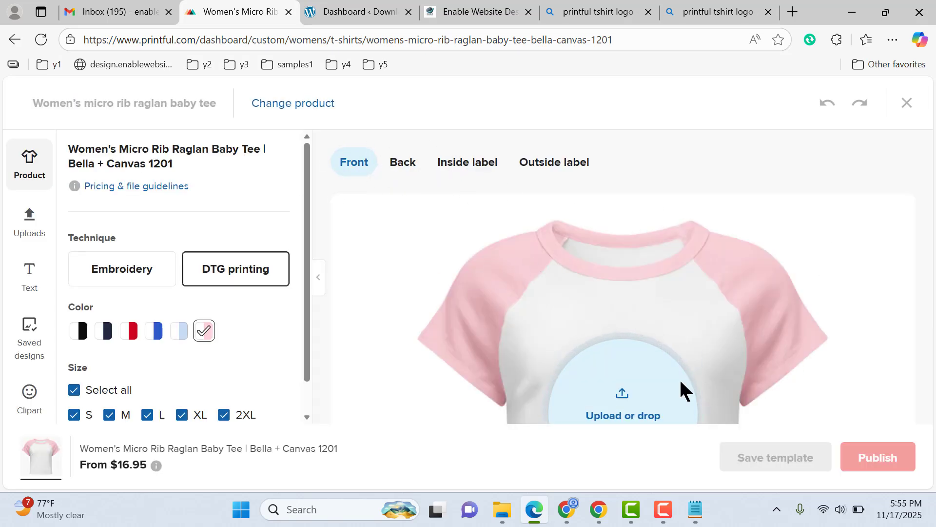
# - Open the file library for the tee's front design and accept and save the upload conditions
pyautogui.click(624, 409)
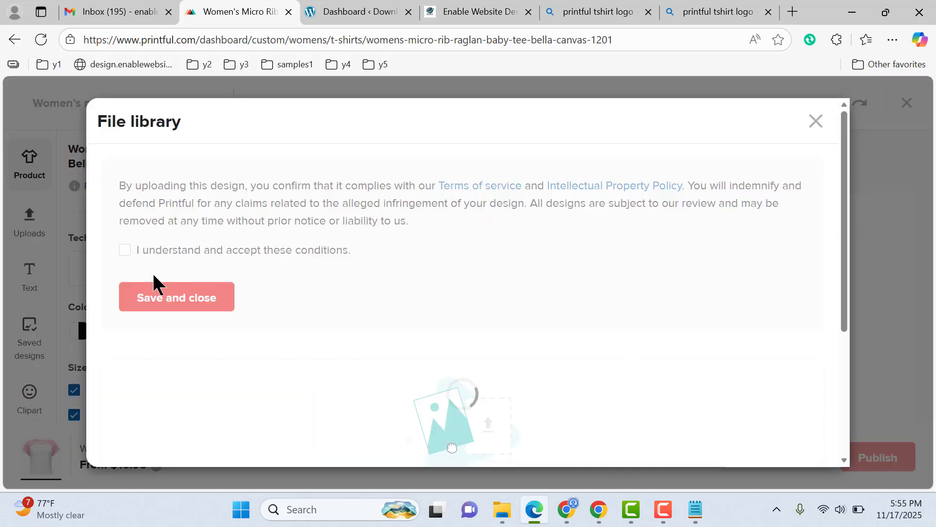
pyautogui.click(142, 251)
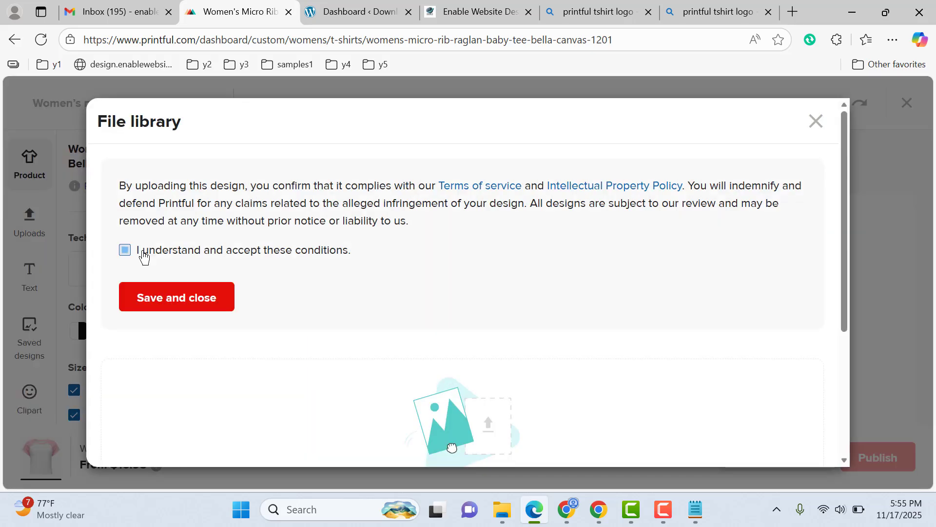
pyautogui.click(147, 295)
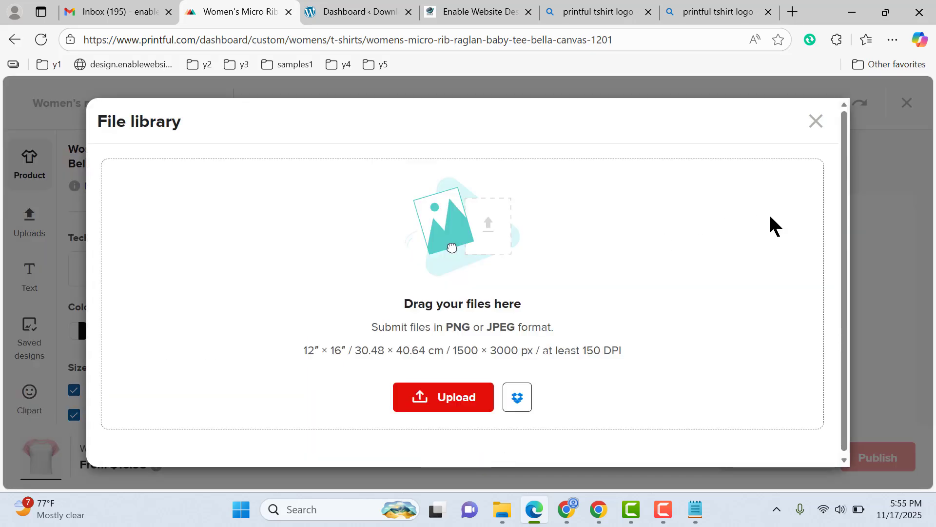
pyautogui.click(452, 412)
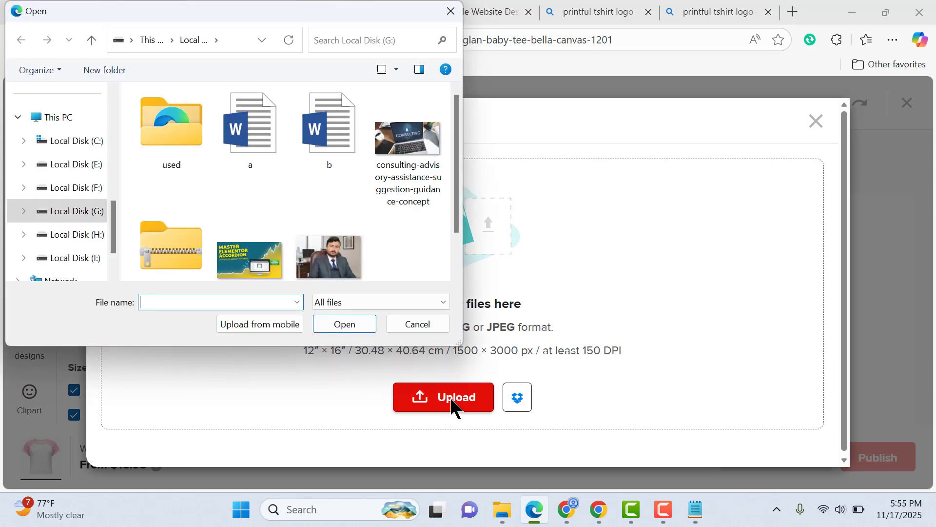
pyautogui.click(434, 326)
pyautogui.moveTo(401, 327); pyautogui.dragTo(542, 326)
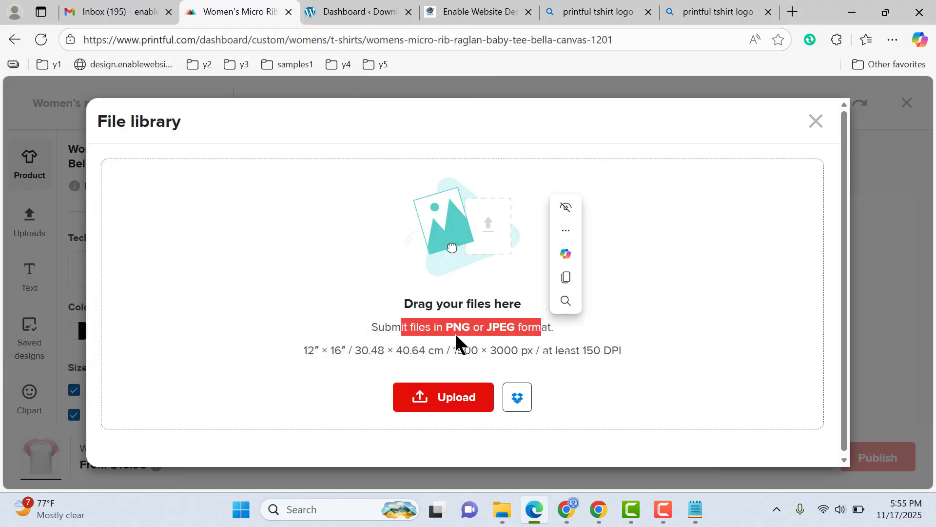
# - Upload the JPEG file "WhatsApp Image 2025-11-15 at 8.24.15 PM" from the Downloads folder to the file library
pyautogui.click(445, 400)
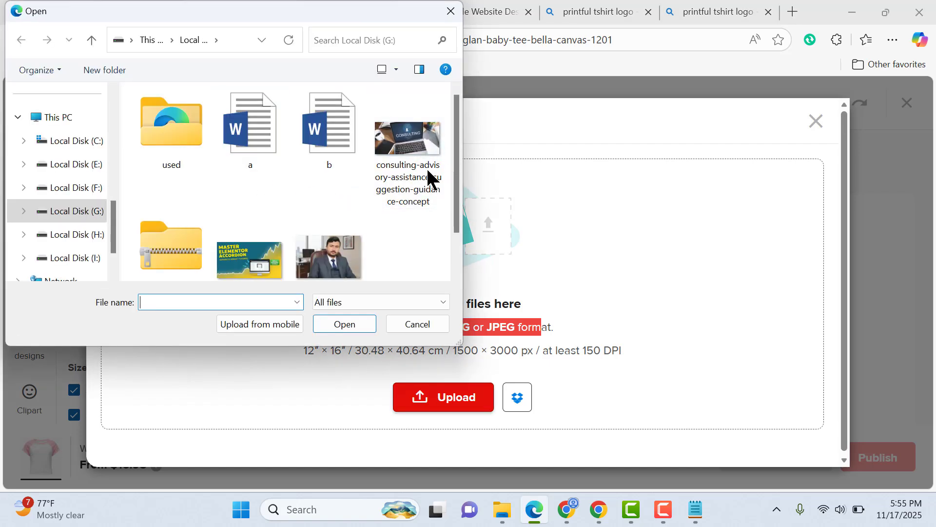
pyautogui.scroll(5, 65, 181)
pyautogui.click(67, 191)
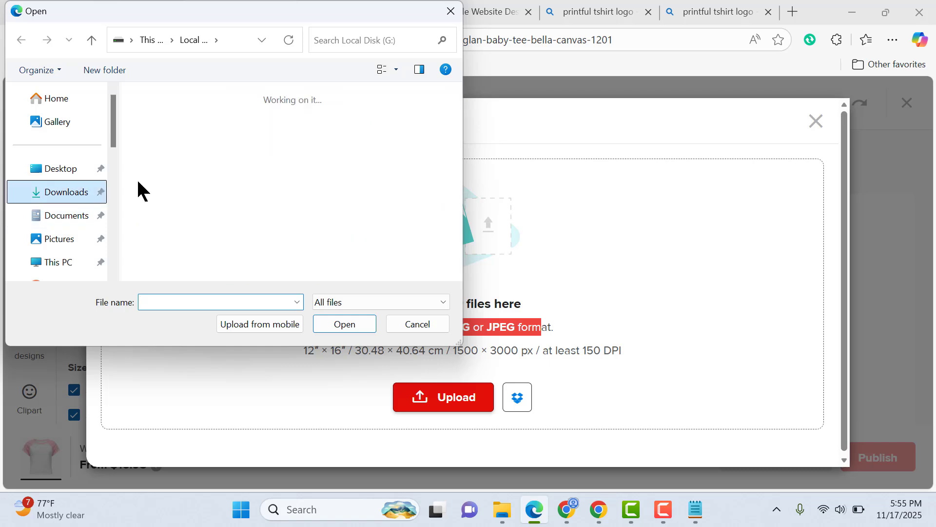
pyautogui.scroll(-10, 458, 141)
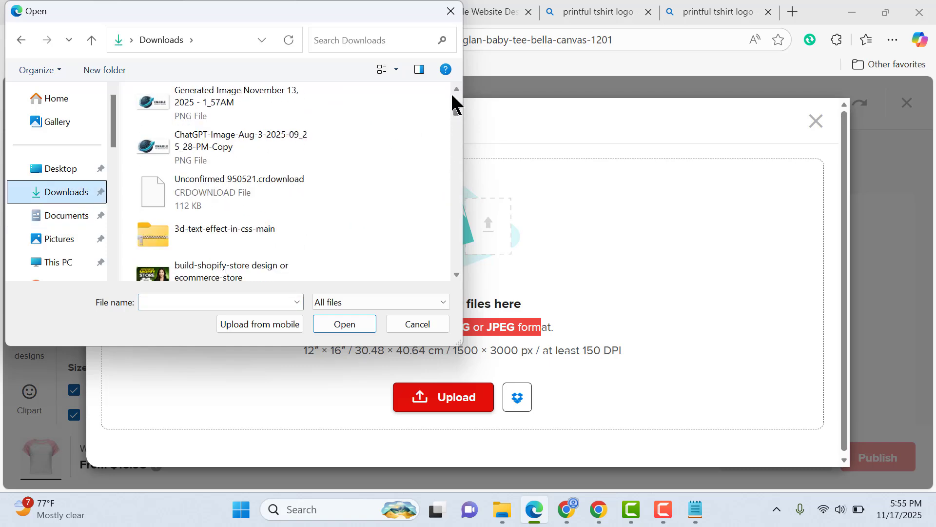
pyautogui.scroll(1, 454, 94)
pyautogui.scroll(-2, 457, 111)
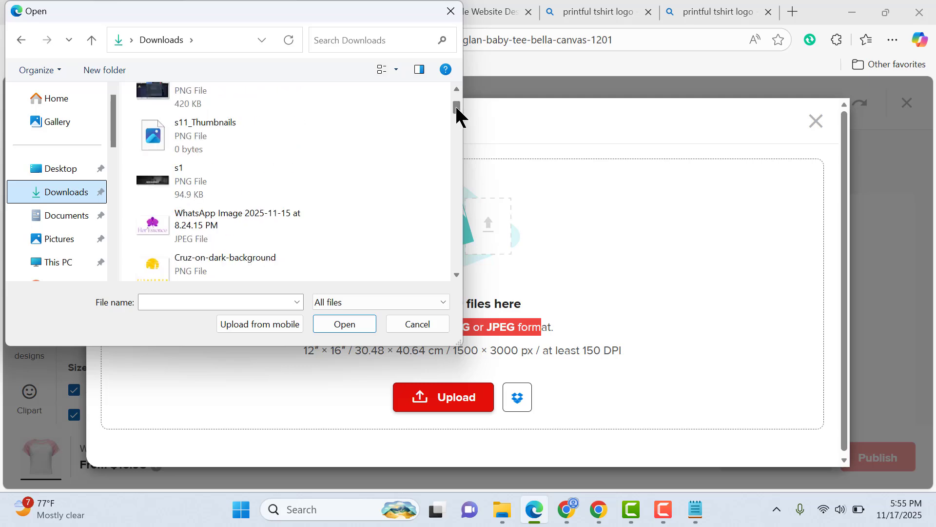
pyautogui.doubleClick(244, 222)
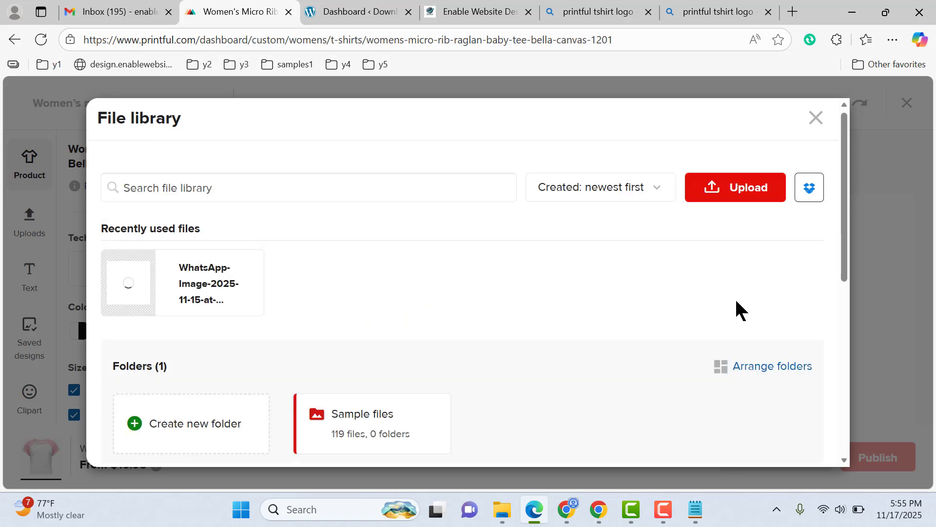
# - Apply the uploaded WhatsApp image to the tee's front and dismiss the tip about designing multiple products
pyautogui.moveTo(186, 293)
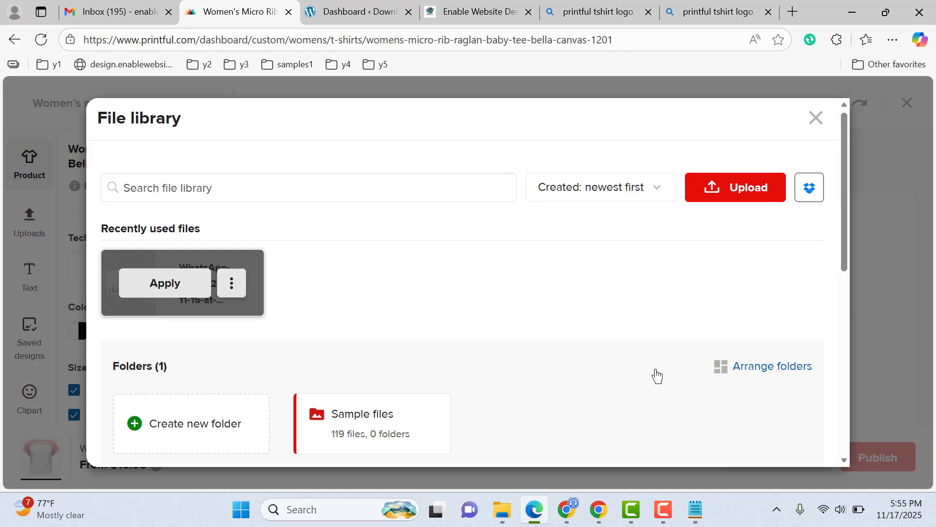
pyautogui.click(165, 283)
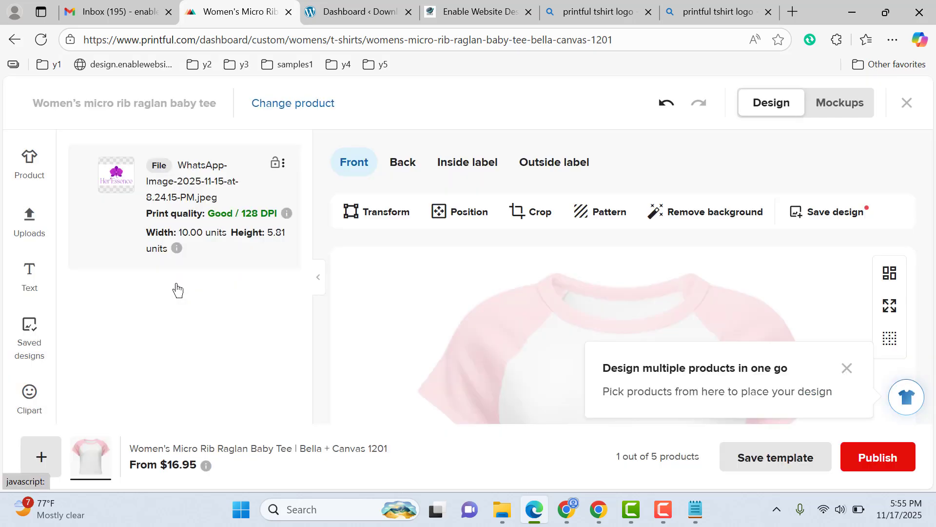
pyautogui.scroll(-5, 882, 202)
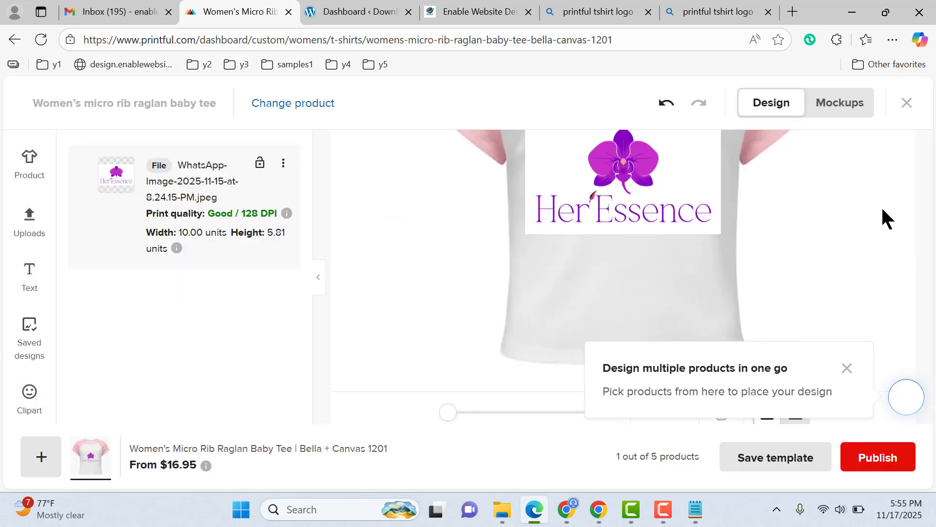
pyautogui.scroll(5, 870, 245)
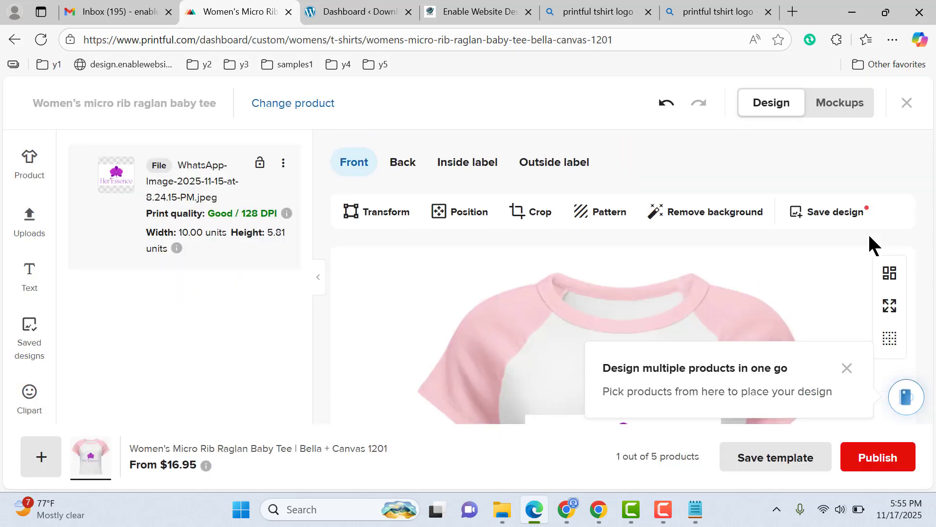
pyautogui.click(847, 369)
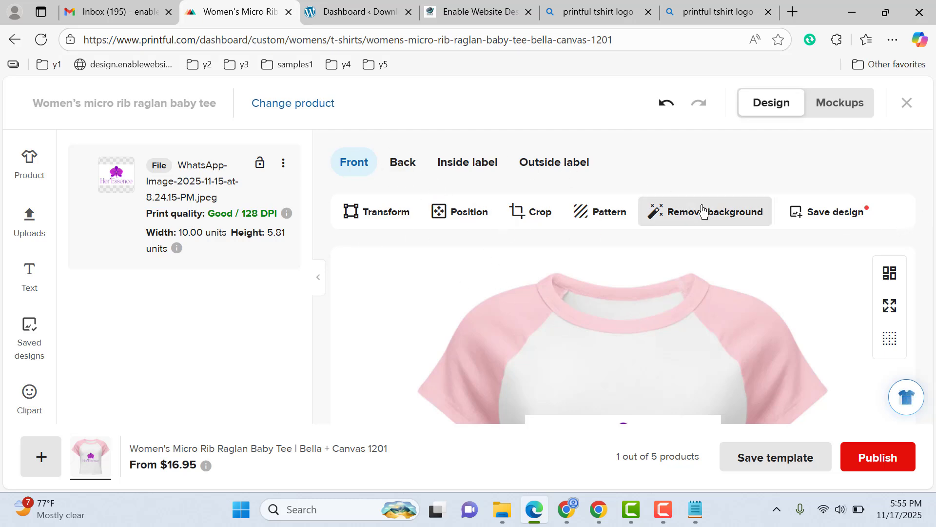
# - Start publishing the designed tee and choose PNG as the mockup file format, continuing to pricing
pyautogui.scroll(-5, 819, 331)
pyautogui.click(877, 468)
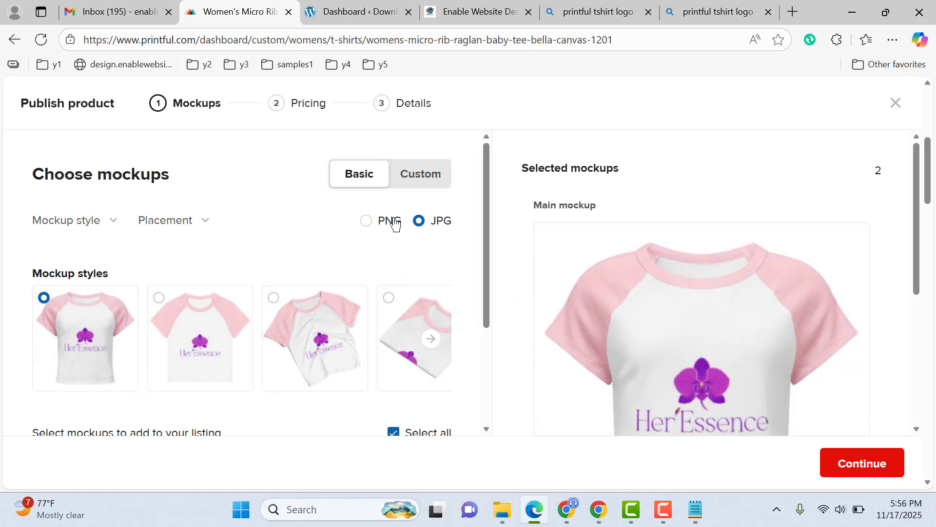
pyautogui.scroll(-5, 756, 361)
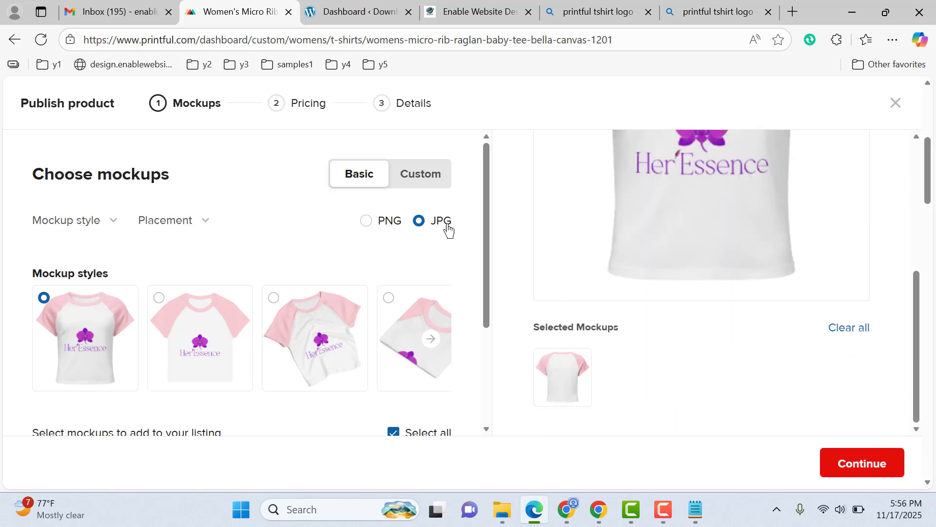
pyautogui.click(372, 222)
pyautogui.click(871, 464)
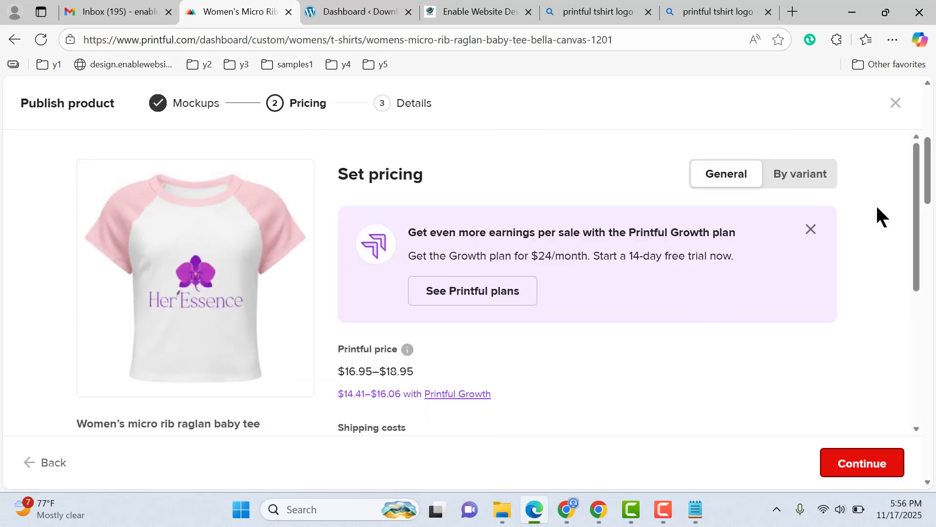
# - Keep the 30% markup and the prefilled English product details, and publish the tee to the store
pyautogui.moveTo(918, 237); pyautogui.dragTo(911, 347)
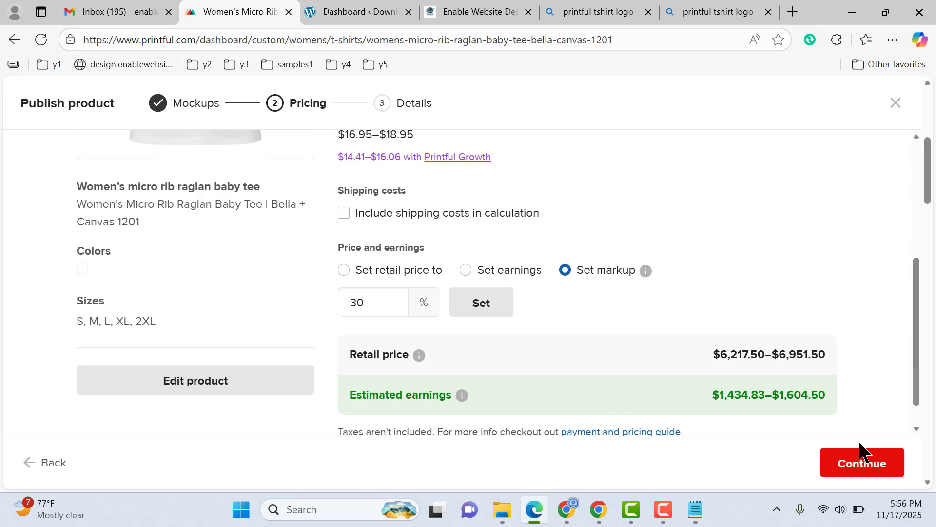
pyautogui.click(859, 466)
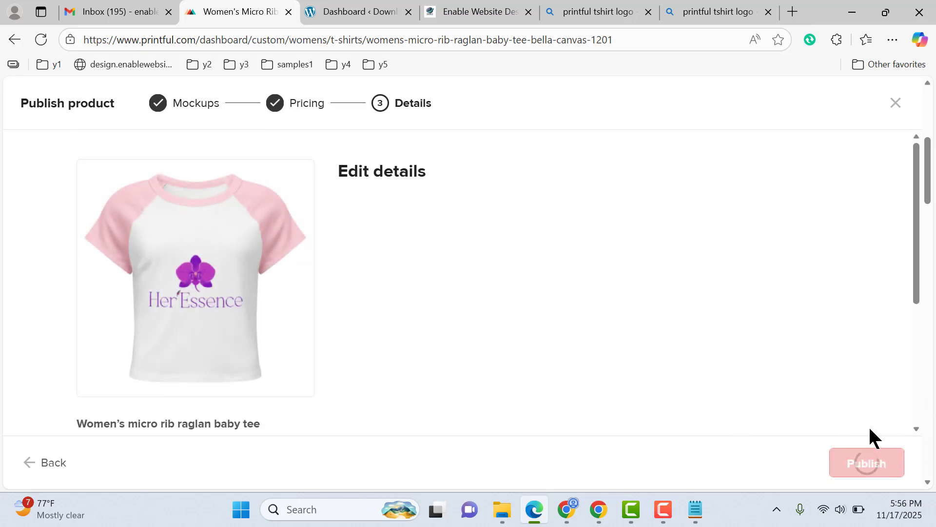
pyautogui.moveTo(913, 244)
pyautogui.mouseDown()
pyautogui.moveTo(921, 330)
pyautogui.moveTo(902, 235)
pyautogui.mouseUp()
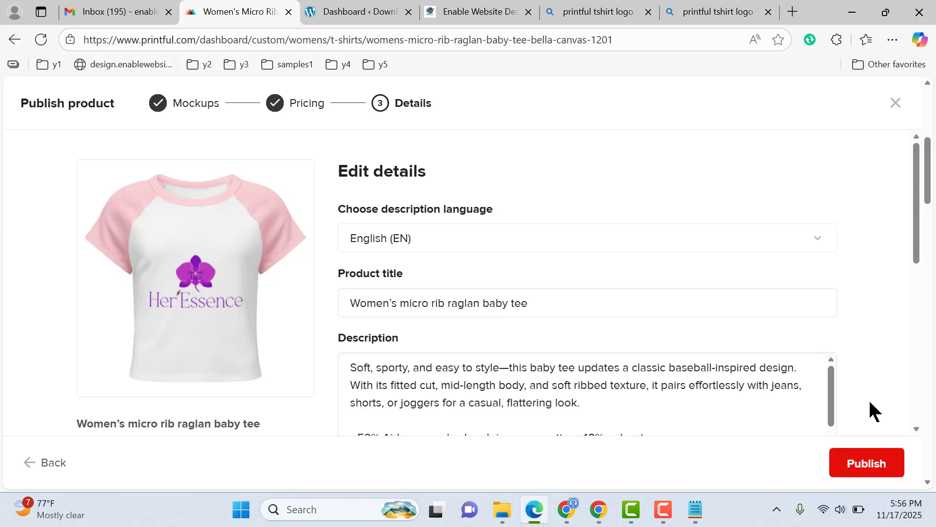
pyautogui.click(866, 469)
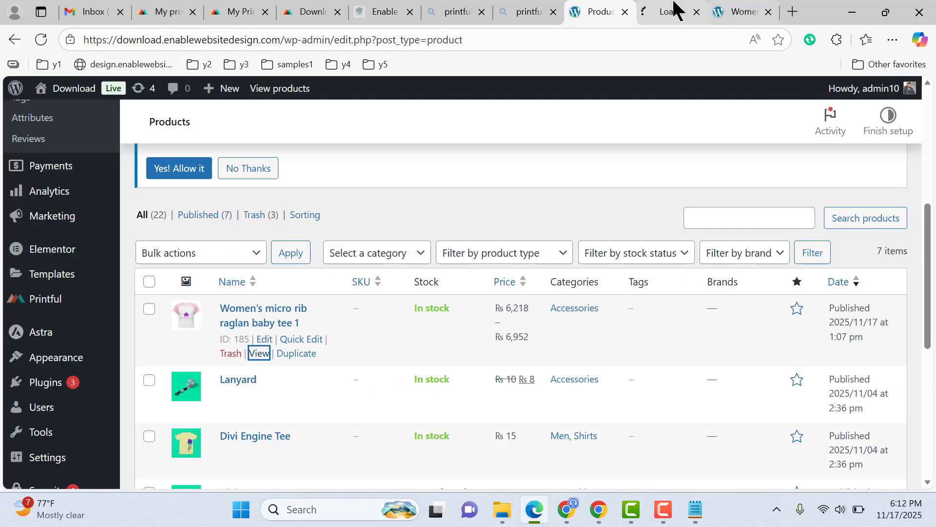
# - Switch to the storefront page of "Women's micro rib raglan baby tee 1" and select size S
pyautogui.click(674, 7)
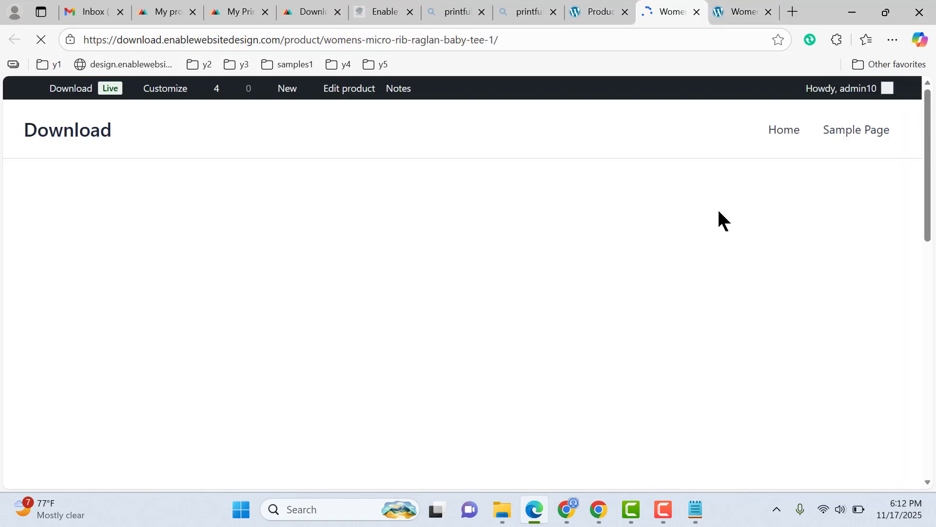
pyautogui.click(587, 363)
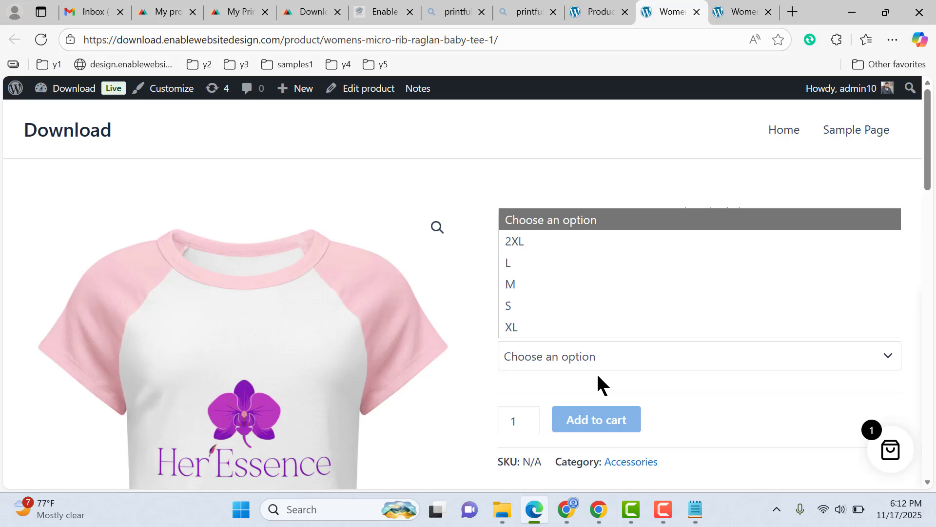
pyautogui.click(570, 307)
pyautogui.scroll(-3, 888, 323)
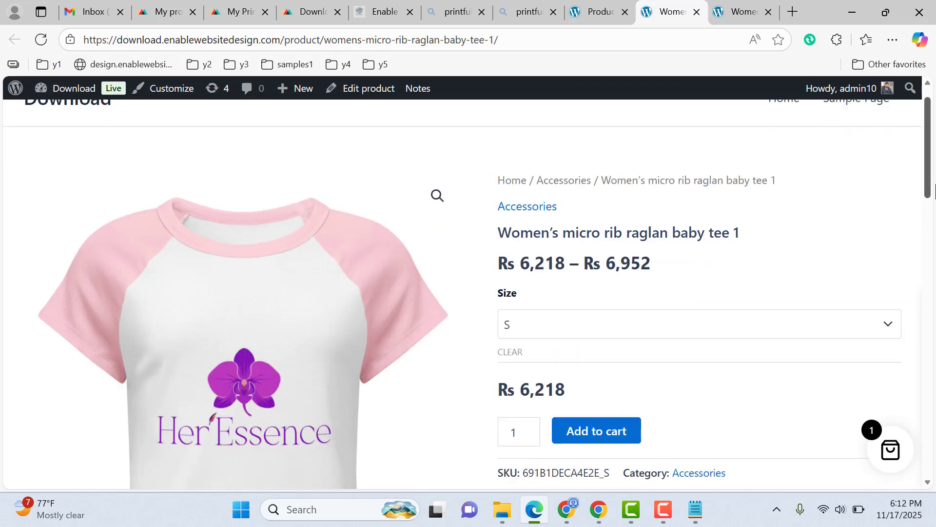